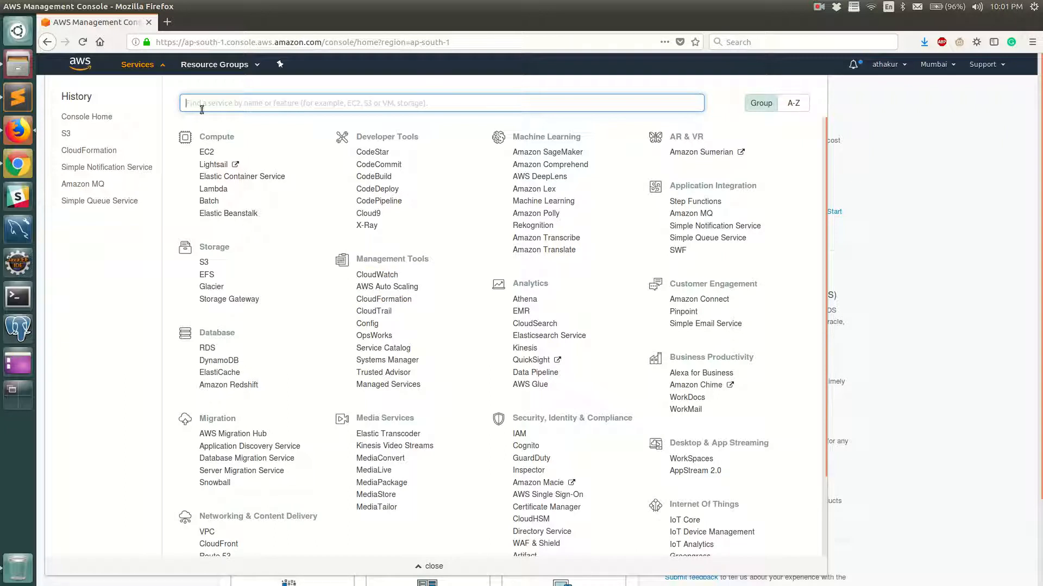
- Search the AWS services for "cloud forma", open CloudFormation and start designing a new template
type("clou")
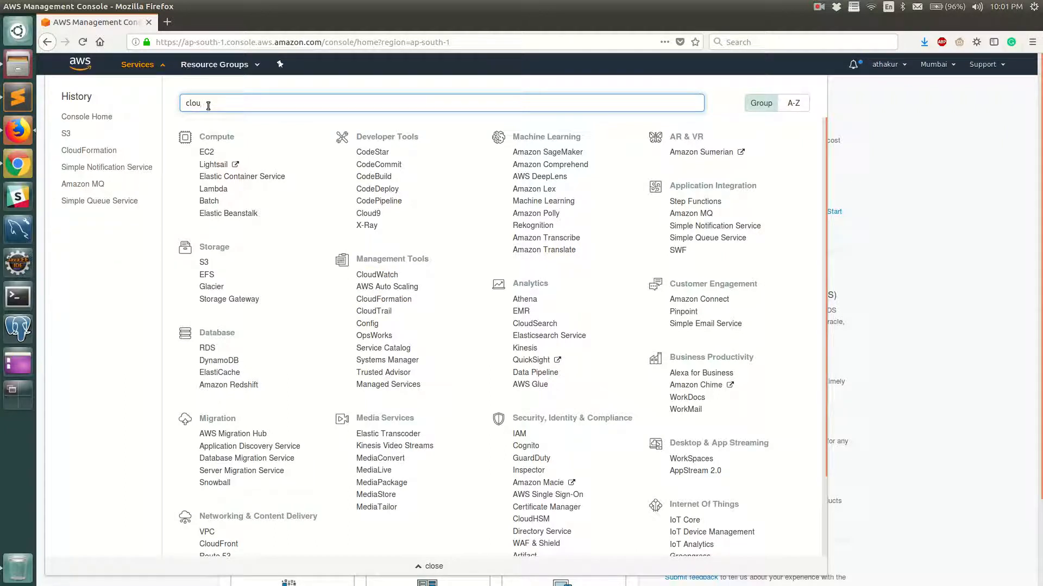
type("d forma")
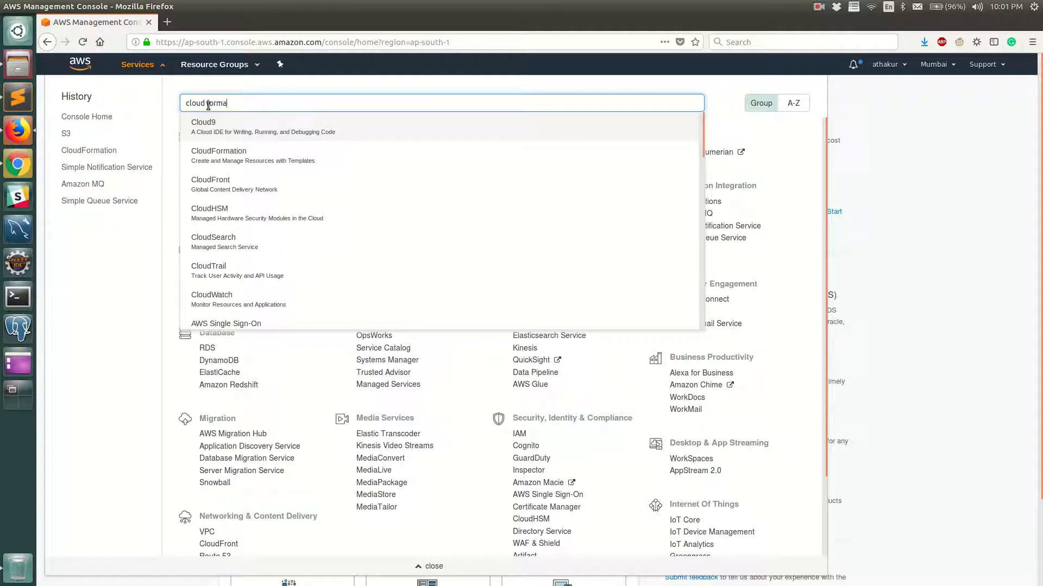
left_click(226, 128)
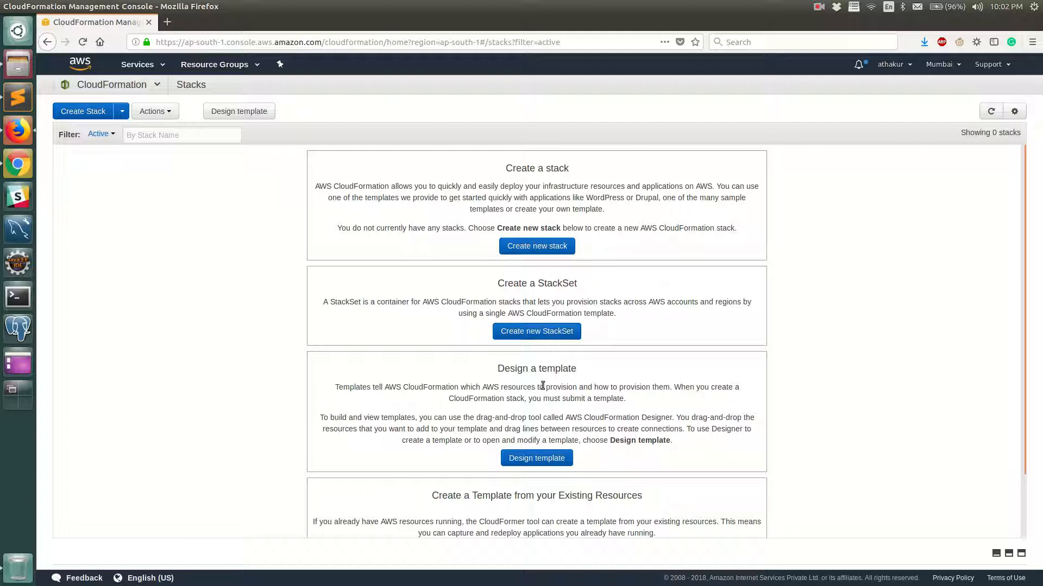
left_click(546, 460)
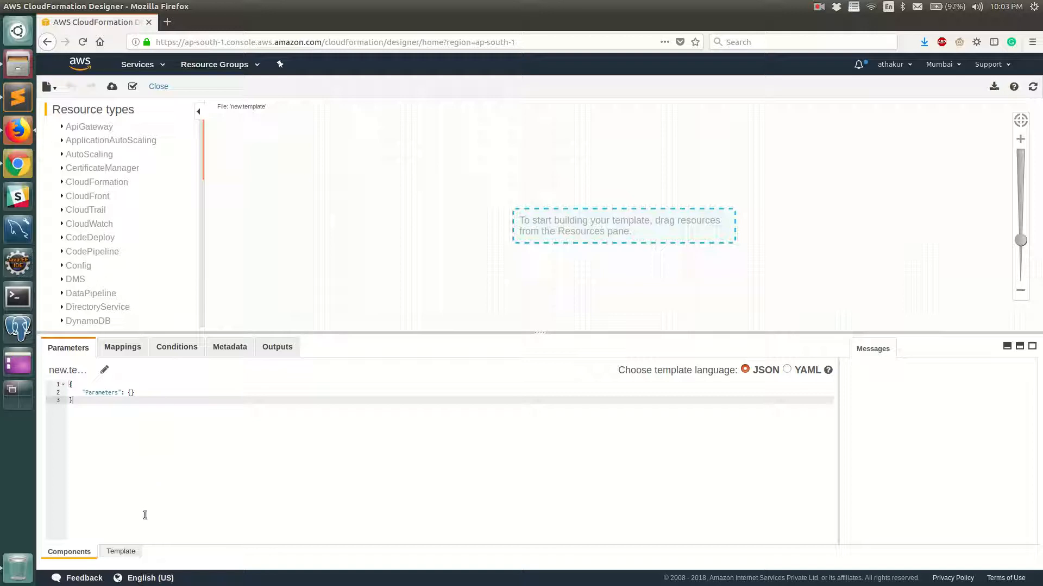
- Check the blank template's full source and add an S3 Bucket resource to the design canvas
left_click(122, 551)
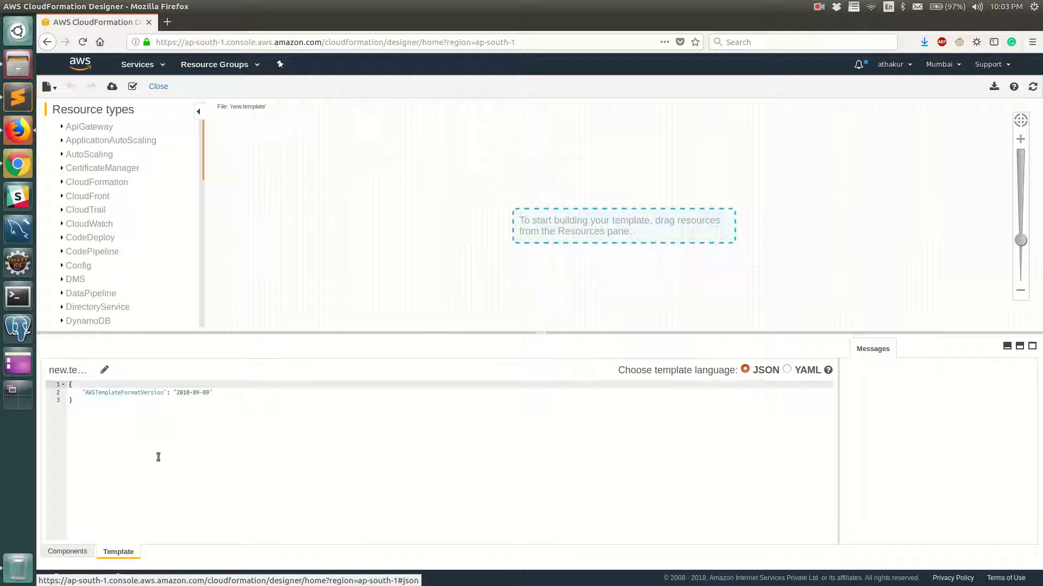
left_click(70, 552)
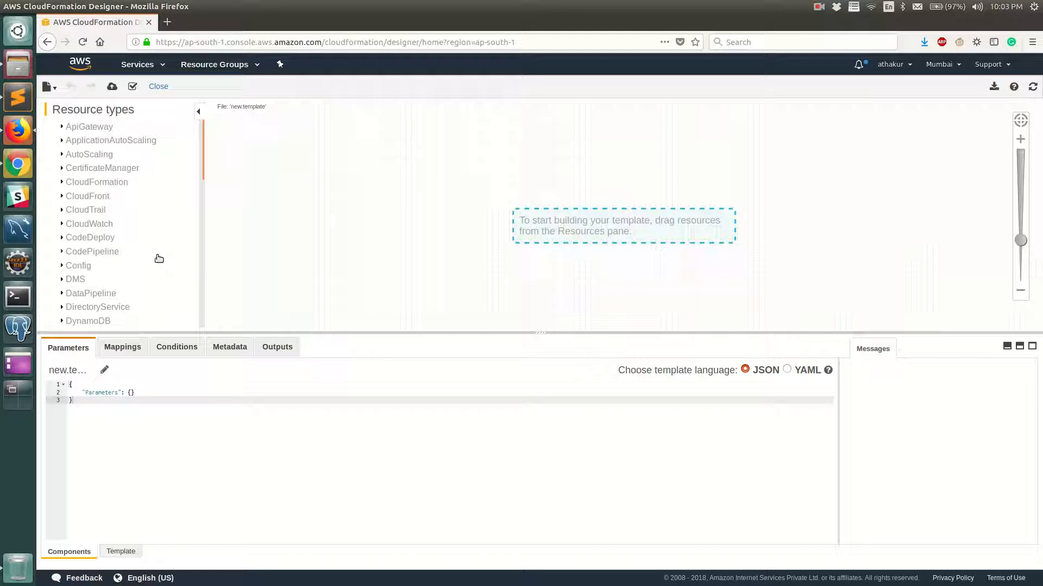
scroll(152, 247, "down", 10)
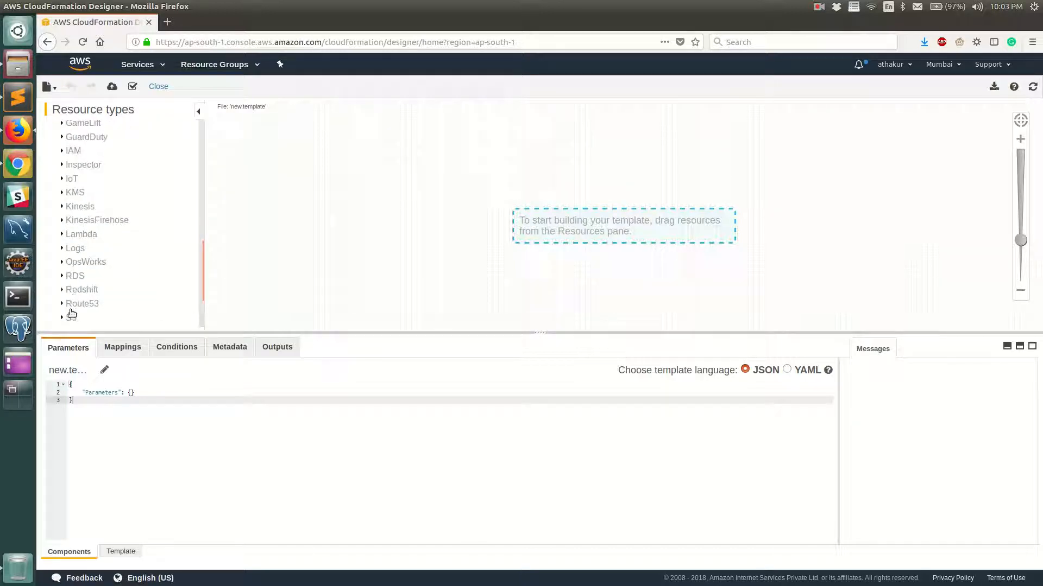
left_click(72, 318)
left_click_drag(80, 218, 445, 200)
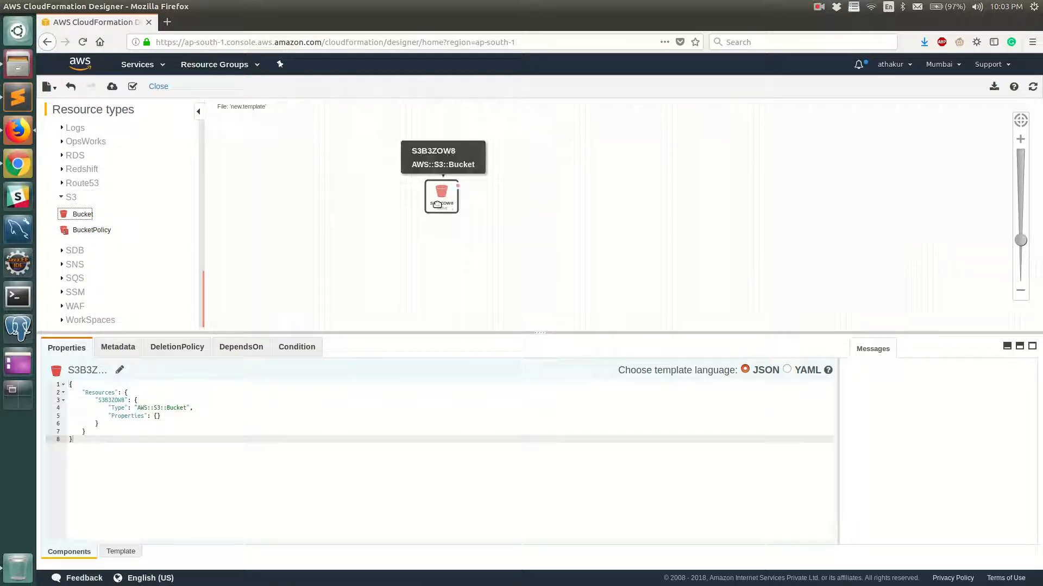
- Review the new bucket's Metadata, DeletionPolicy, DependsOn and Condition definitions, ending back at its Properties
left_click(114, 352)
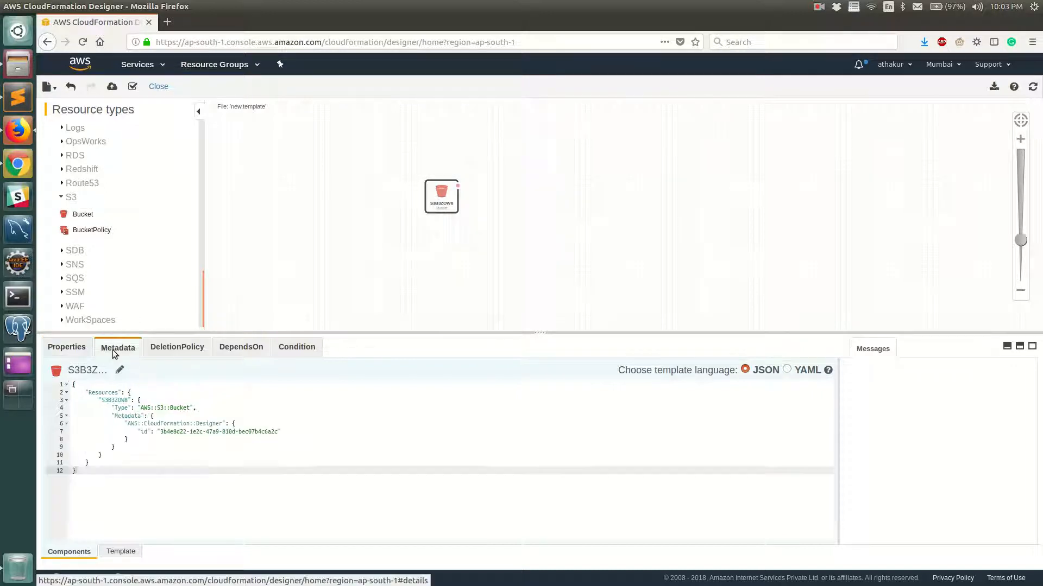
left_click(176, 346)
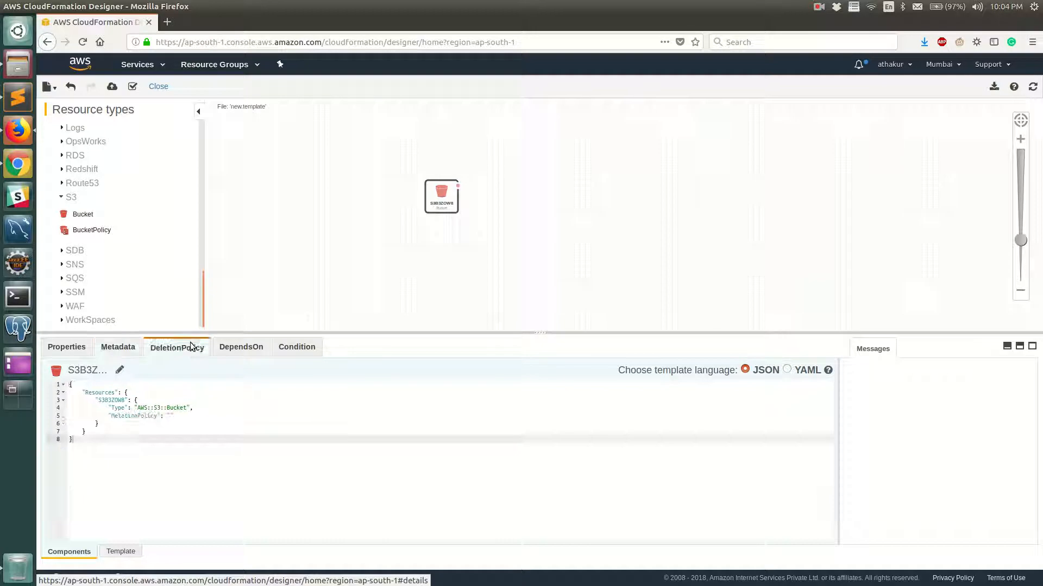
left_click(240, 347)
left_click(304, 347)
left_click(65, 352)
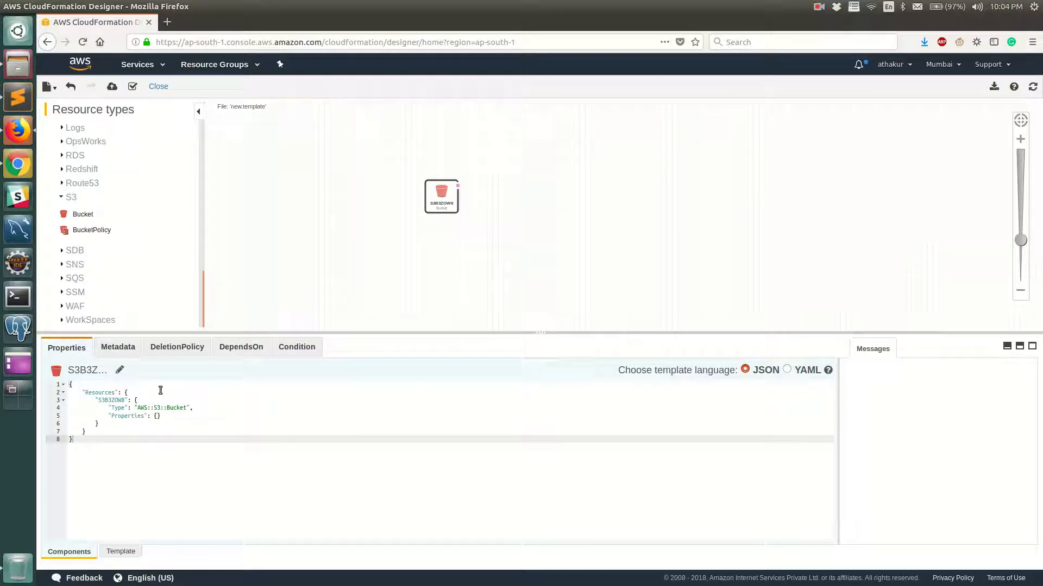
- Open the AWS::S3::Bucket documentation from the bucket resource and compare its JSON syntax with the bucket's properties in the designer
left_click(441, 199)
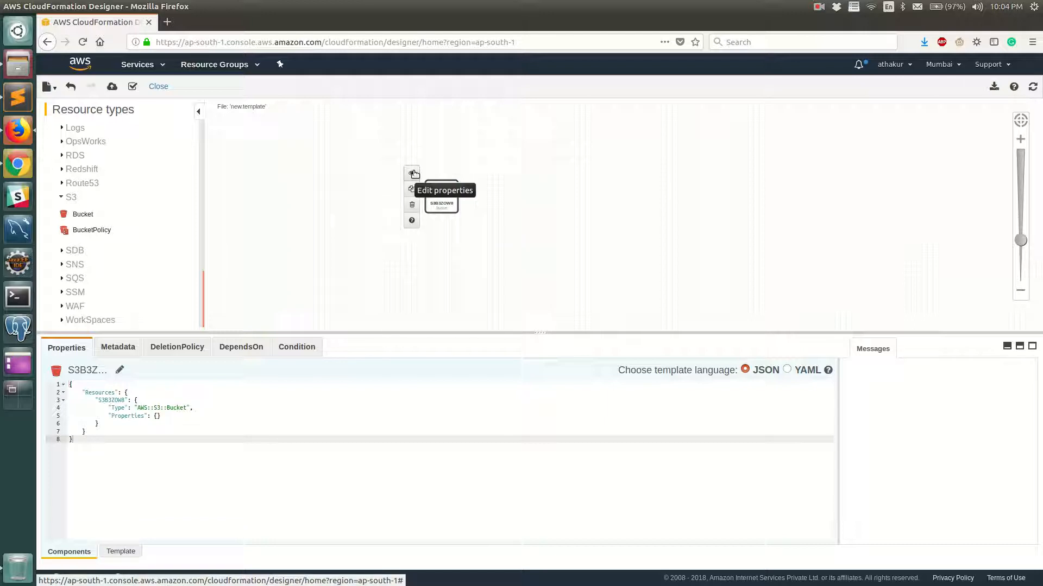
left_click(412, 221)
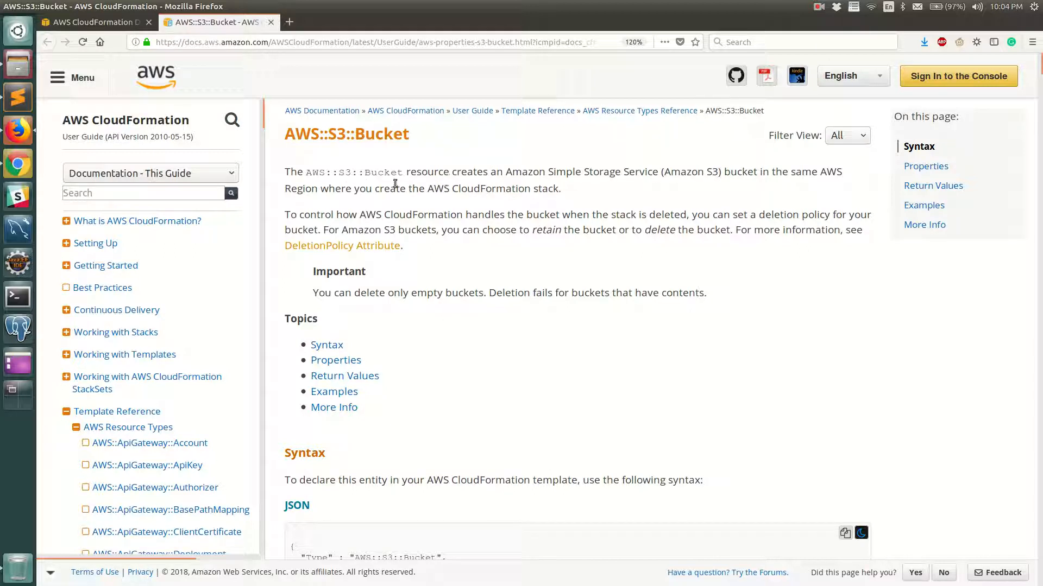
left_click(109, 24)
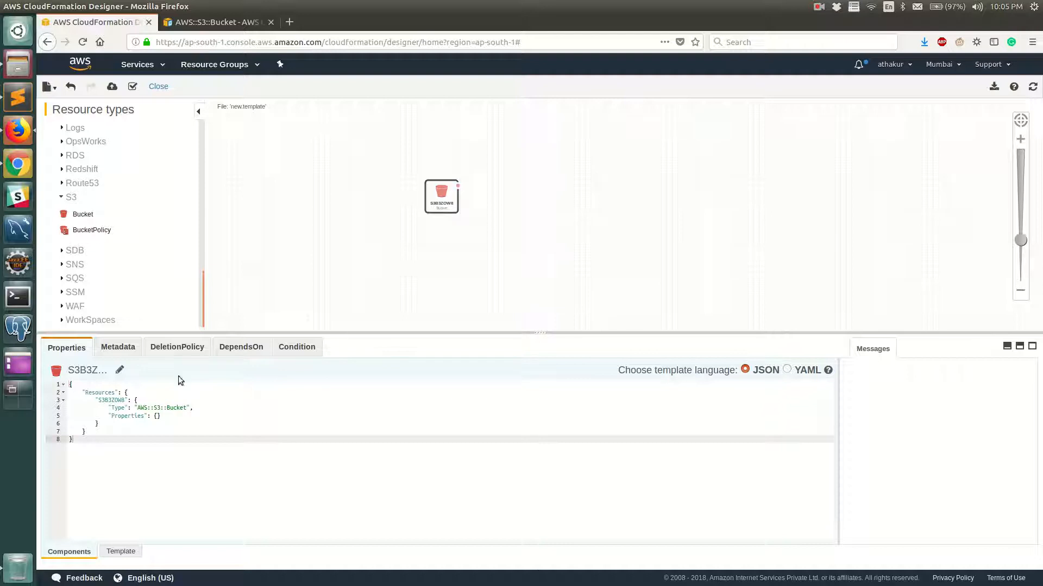
left_click(213, 24)
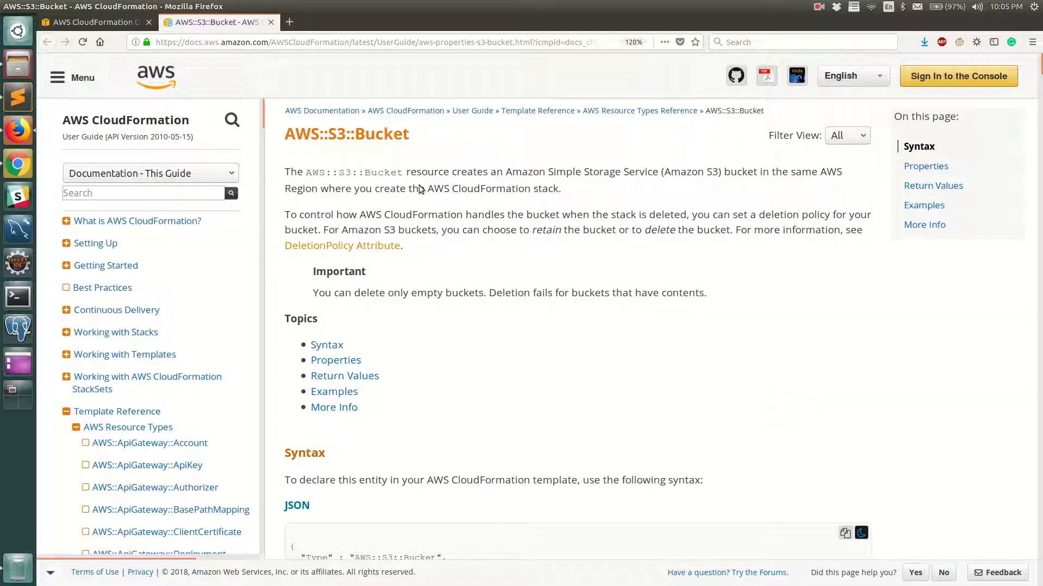
scroll(513, 320, "down", 7)
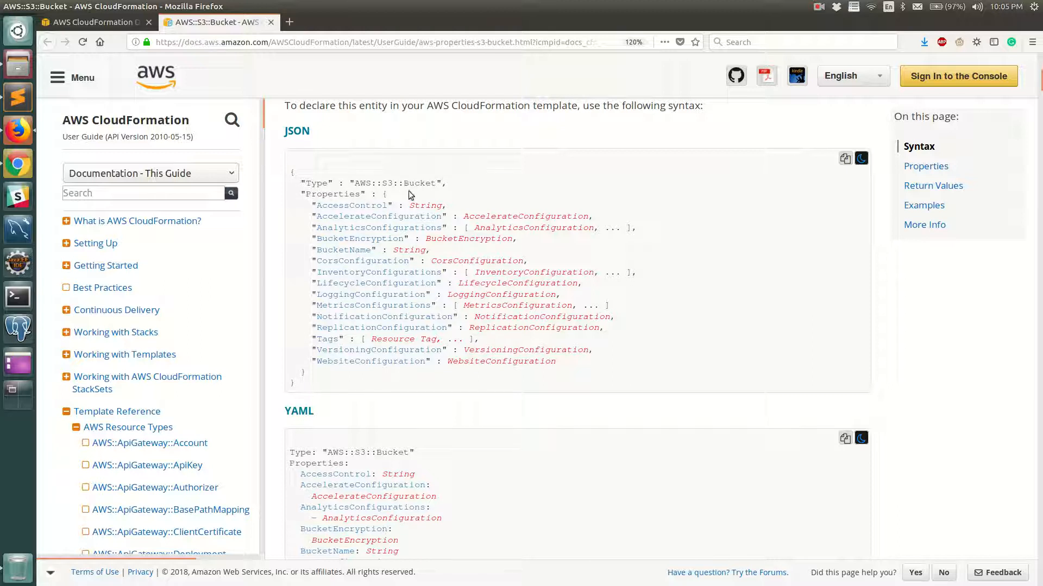
key("ctrl+Page_Up")
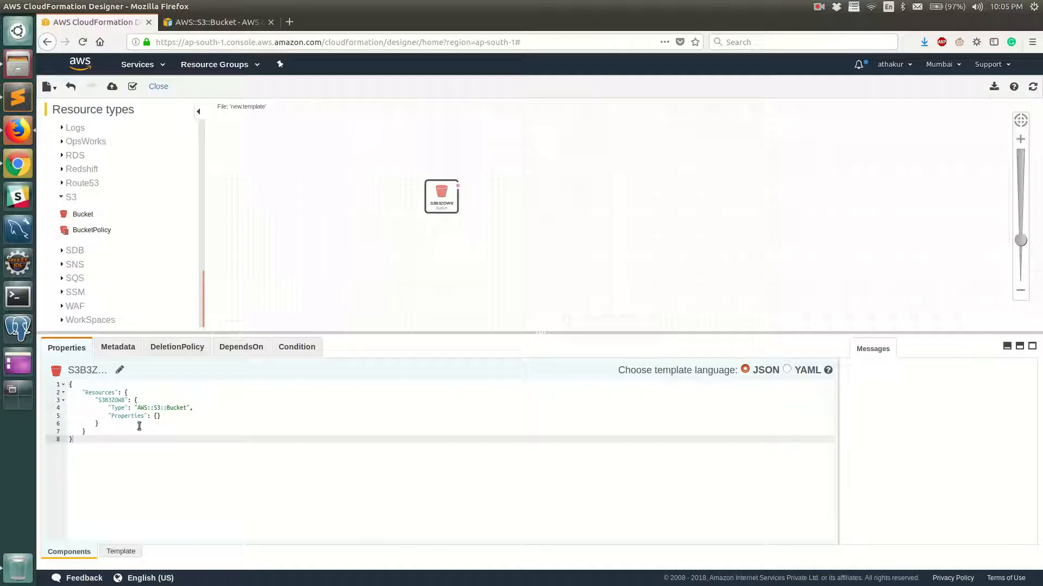
- Look up the BucketName property in the documentation, add it to the bucket's Properties with the chosen bucket name, and refresh the design
key("ctrl+Page_Down")
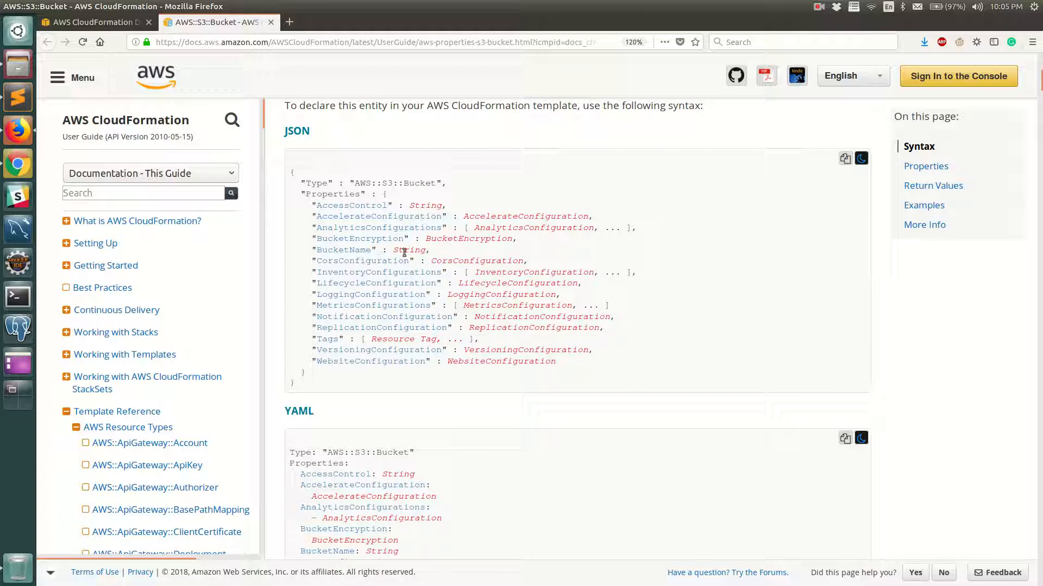
left_click_drag(373, 249, 317, 250)
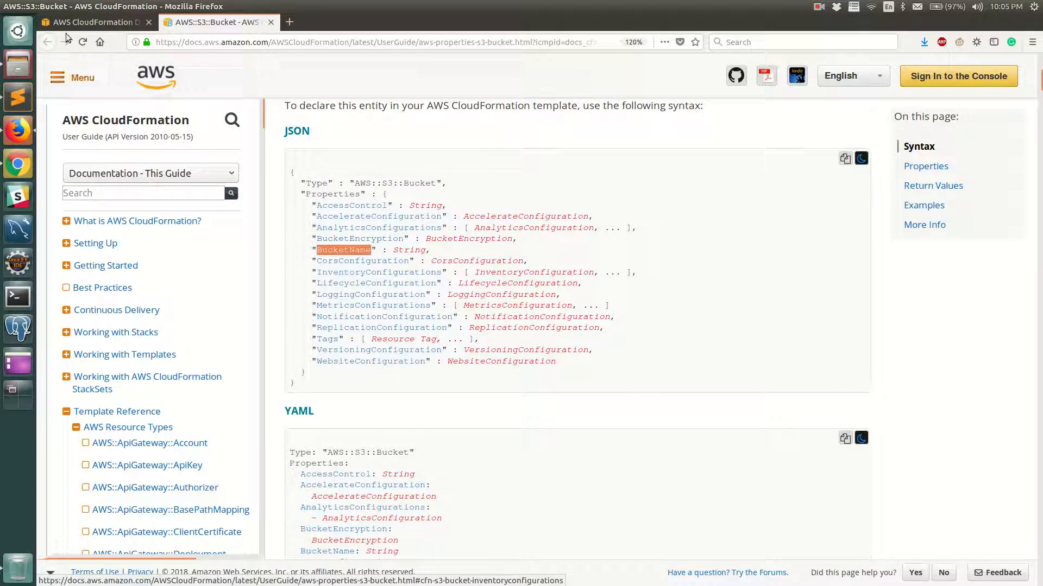
left_click(92, 21)
left_click(156, 417)
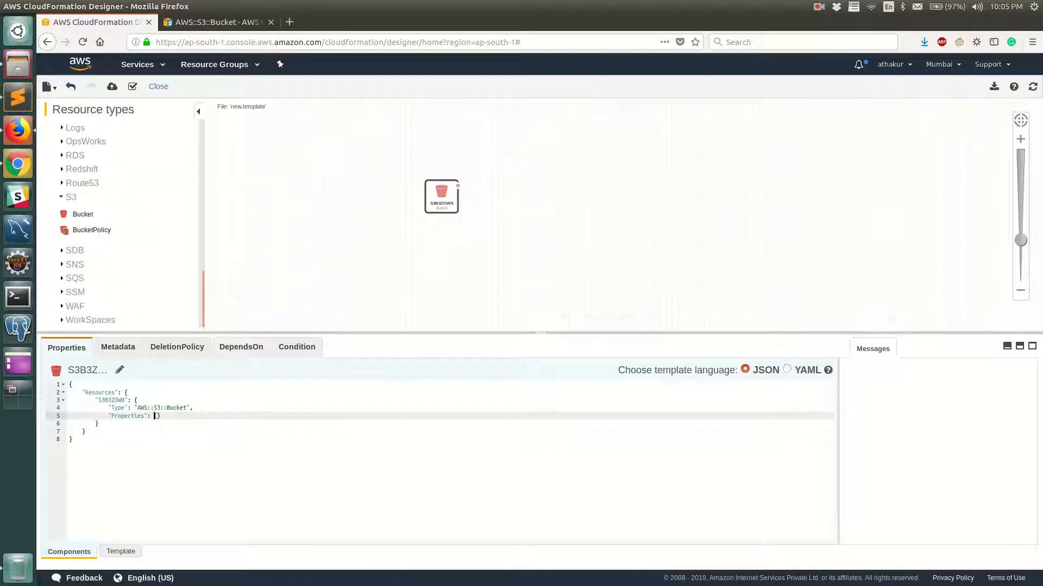
key("Return")
type("\"BucketName\" : \"athakur-1991")
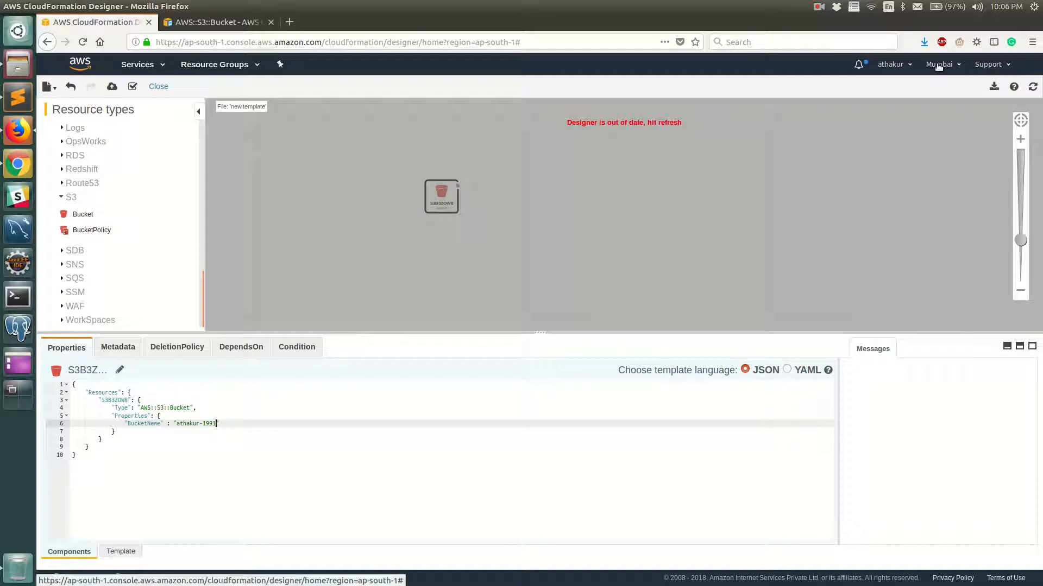
left_click(1032, 87)
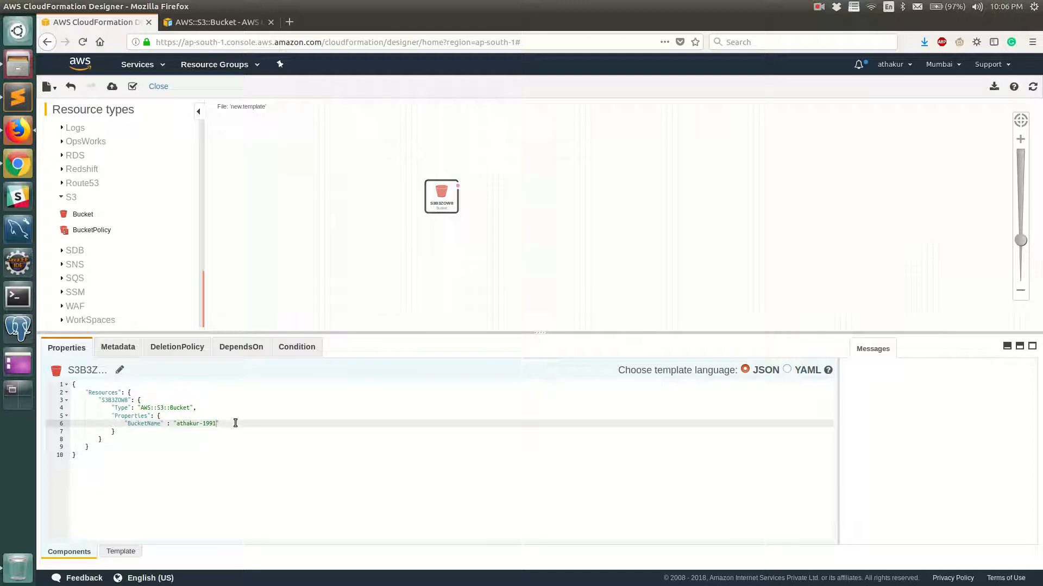
- Open the bucket's DeletionPolicy definition and examine the DeletionPolicy Attribute documentation and its JSON example
left_click(189, 347)
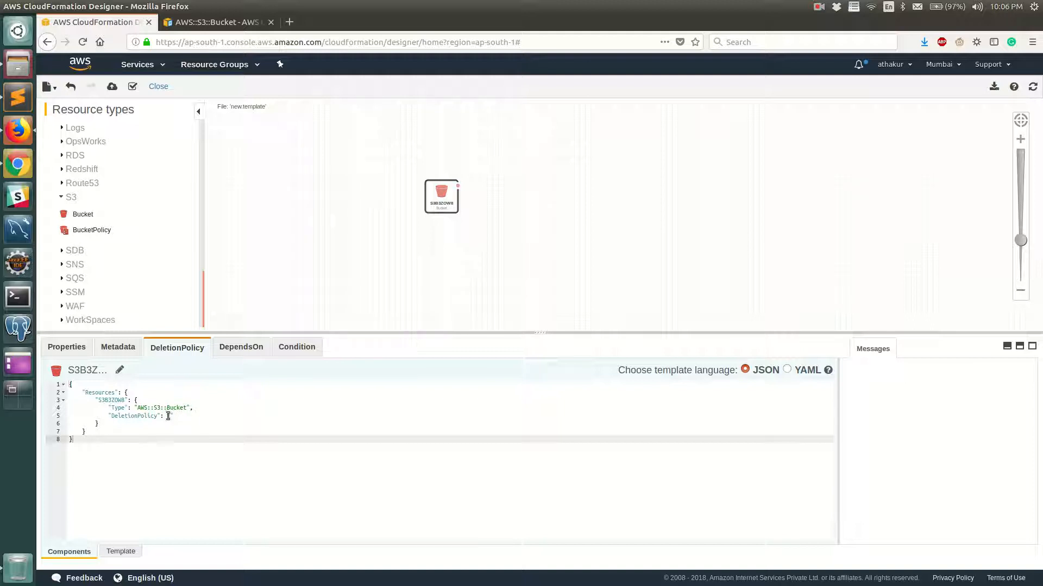
left_click(221, 24)
scroll(335, 134, "up", 7)
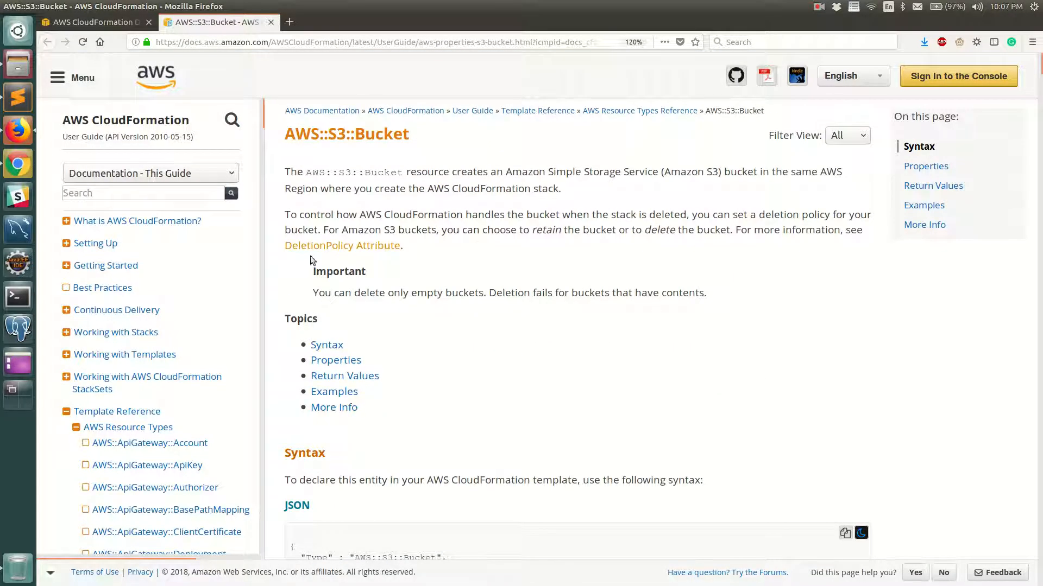
middle_click(329, 248)
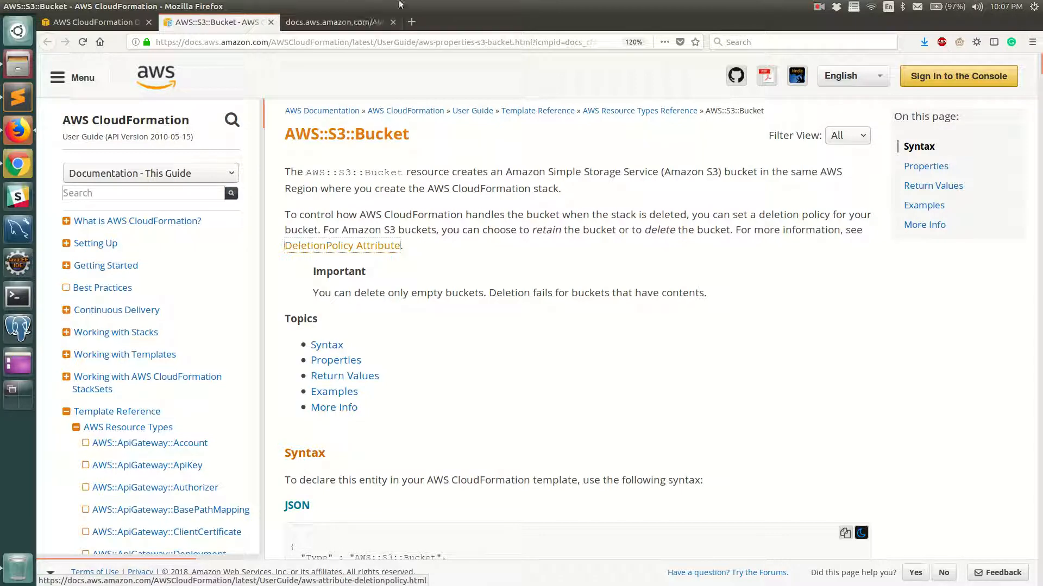
left_click(346, 19)
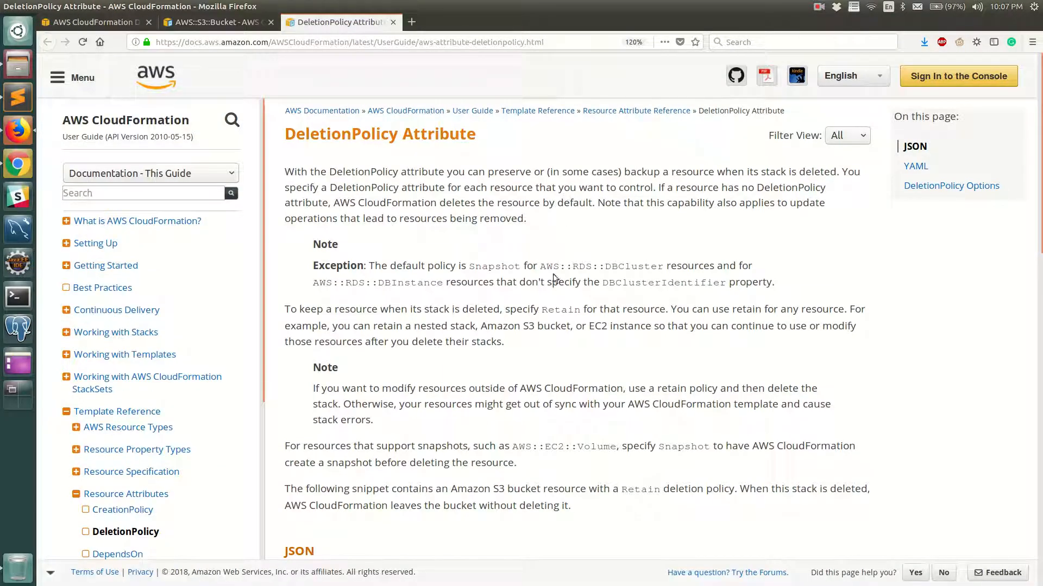
scroll(549, 296, "down", 2)
scroll(549, 295, "up", 2)
scroll(441, 297, "down", 10)
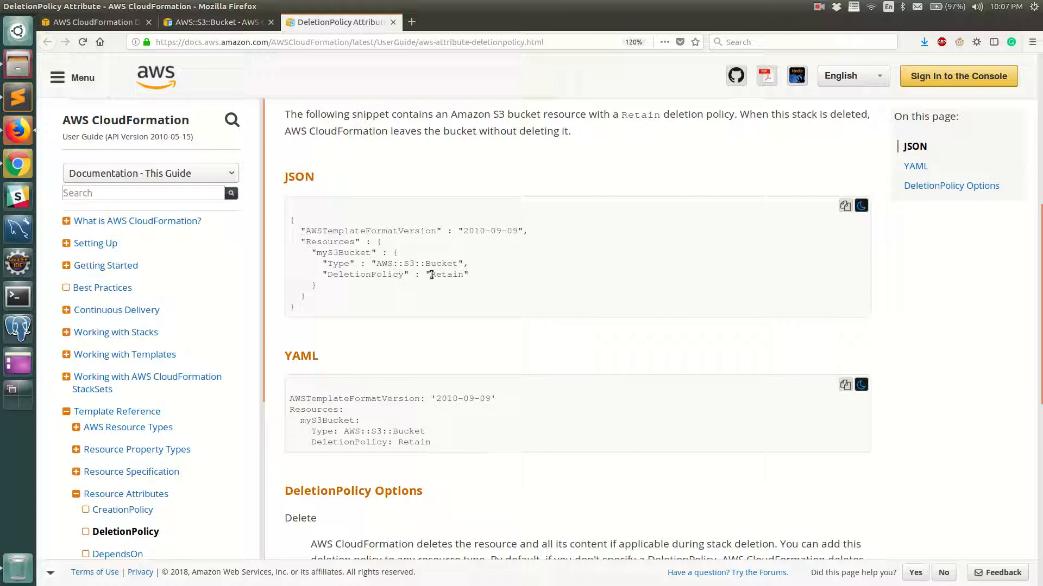
- Copy the value Retain from the JSON example into the bucket's DeletionPolicy and refresh the design
double_click(439, 274)
key("ctrl+c")
left_click(92, 21)
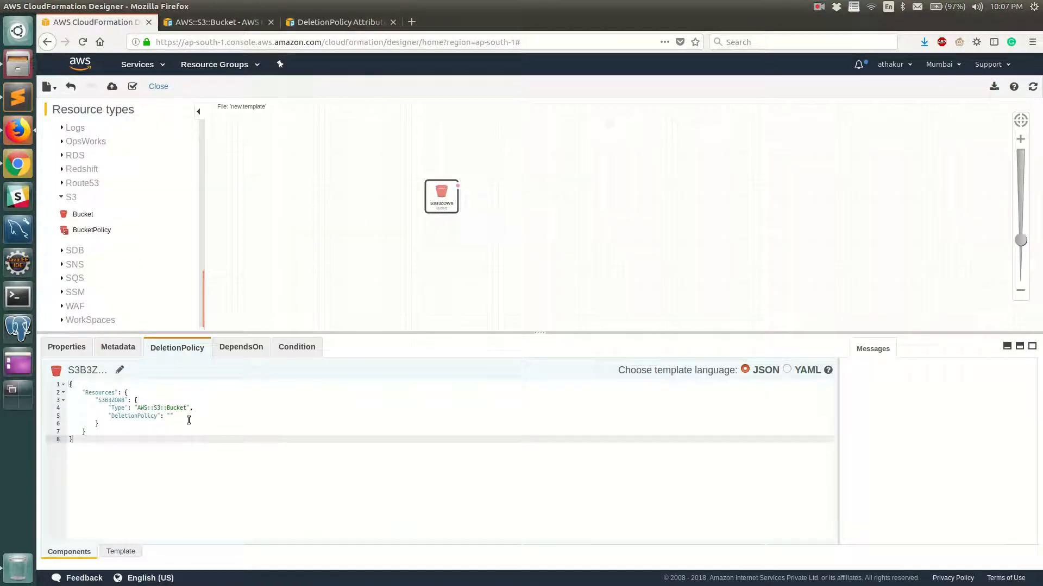
left_click(172, 416)
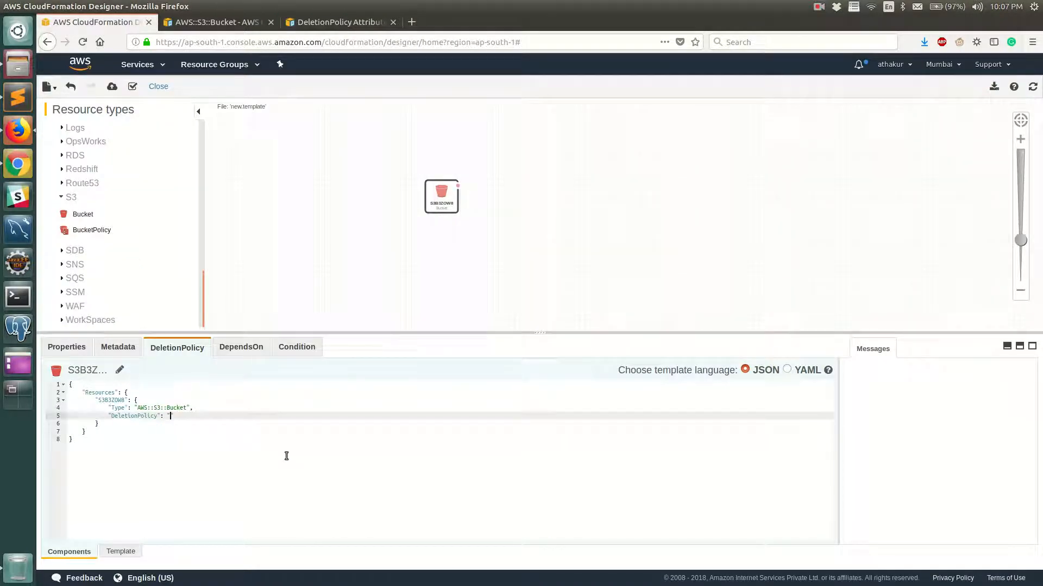
key("ctrl+v")
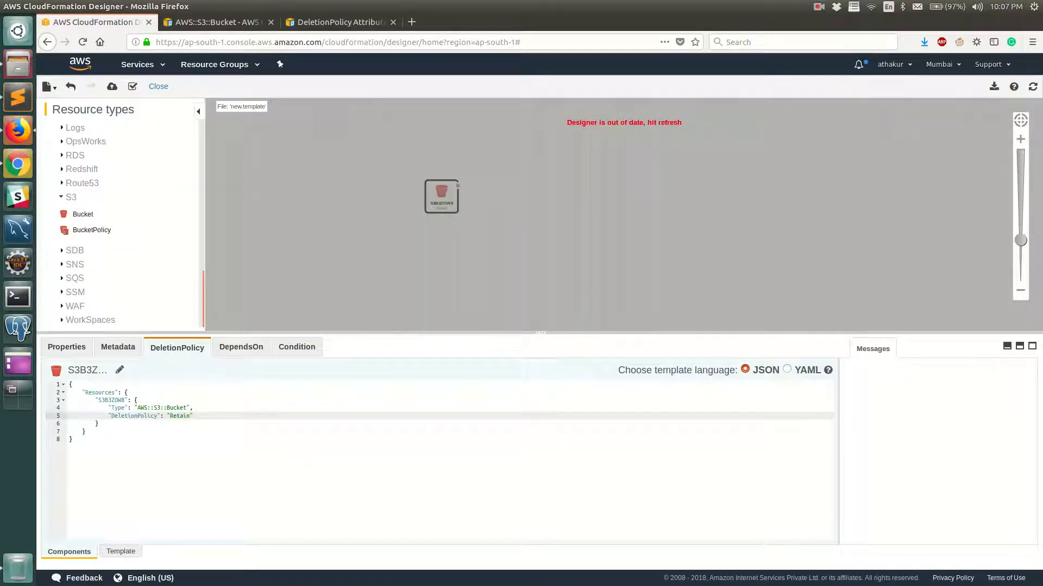
left_click(1033, 86)
- Review the complete template source, including the bucket's properties and deletion policy, and return to the component definitions
left_click(121, 551)
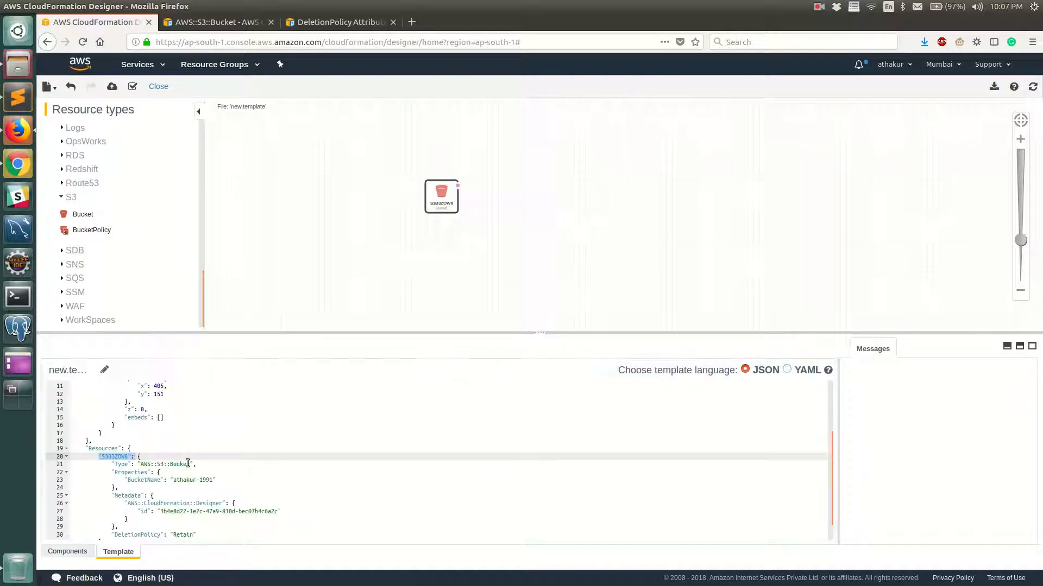
scroll(170, 459, "up", 3)
scroll(189, 434, "down", 4)
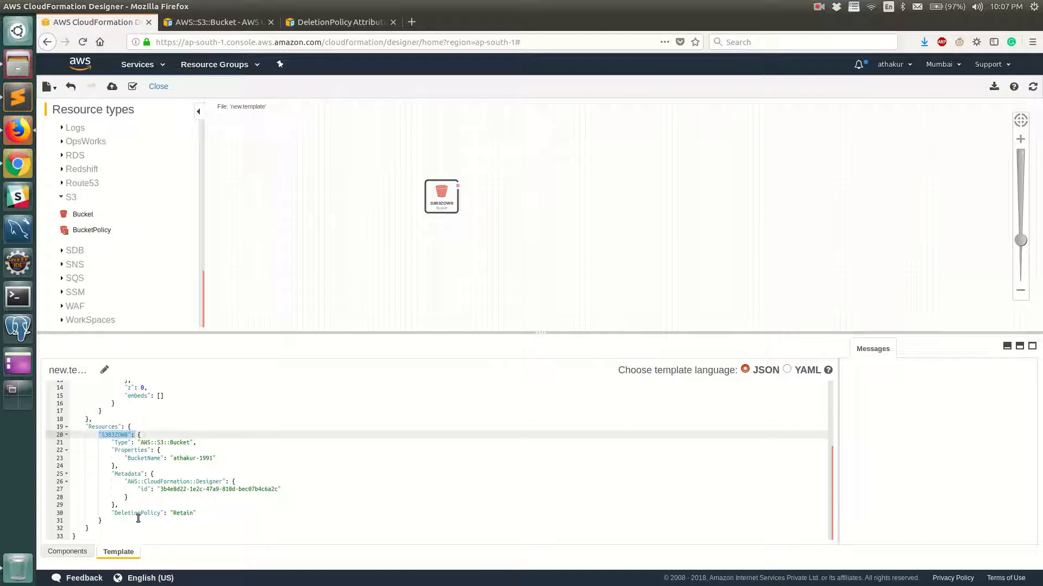
left_click(68, 552)
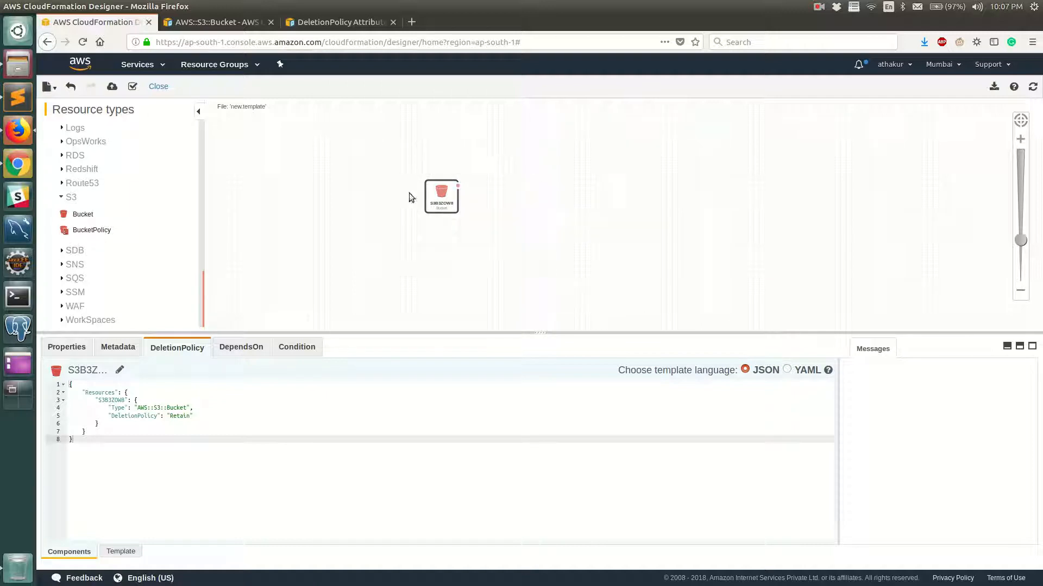
- Save the template as a local file named athakur-s3-cf.template on the Desktop
left_click(48, 86)
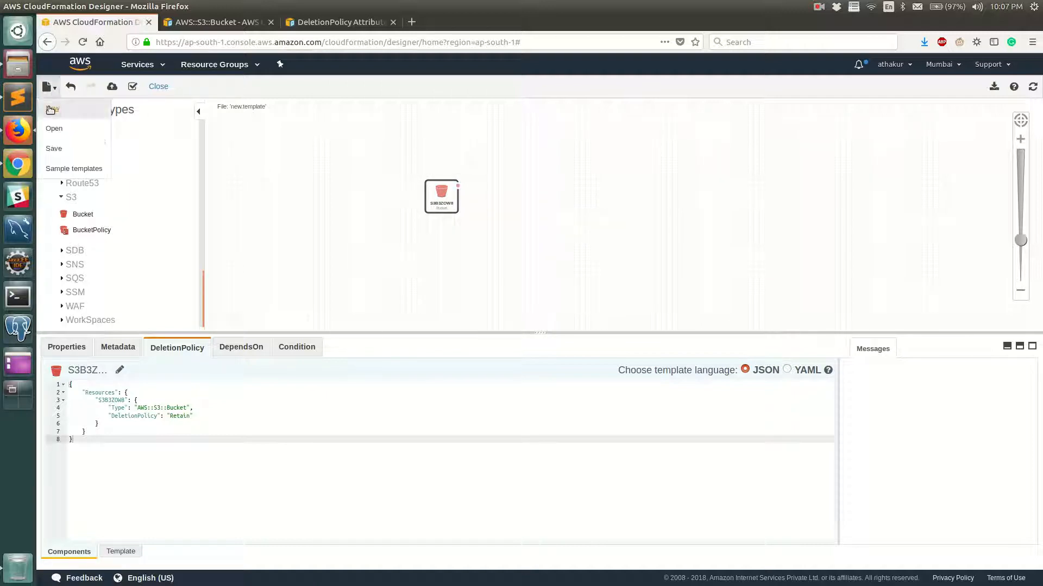
left_click(57, 144)
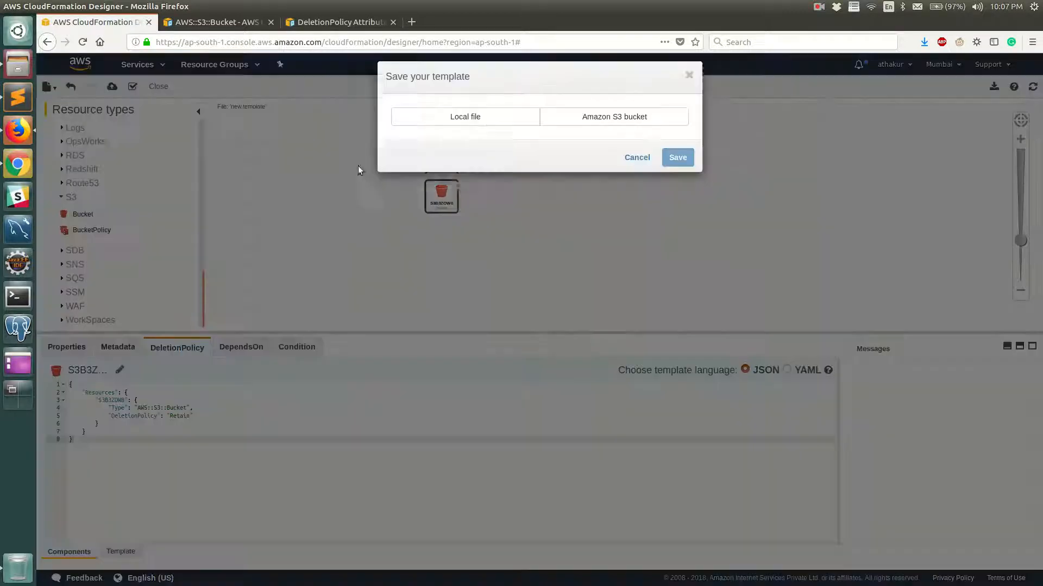
left_click(505, 123)
left_click_drag(469, 167, 409, 164)
type("athakur")
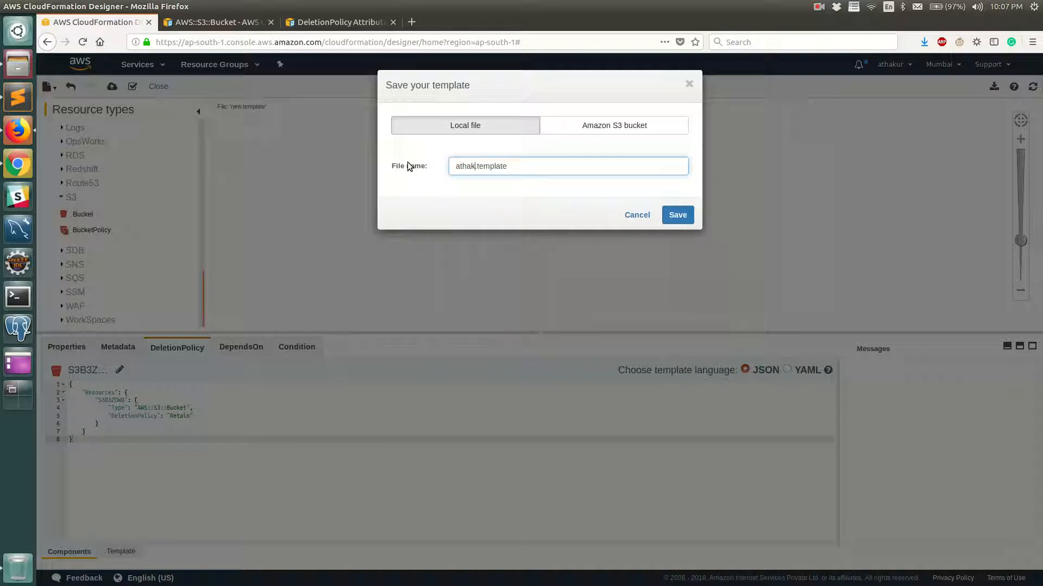
type("r-s3-cf")
left_click(674, 214)
left_click(550, 342)
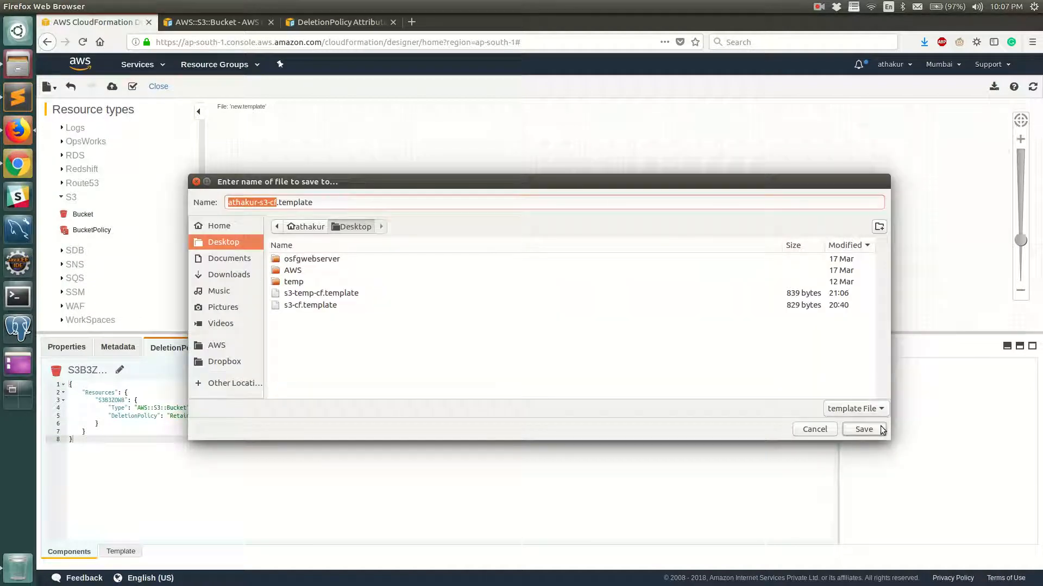
left_click(863, 430)
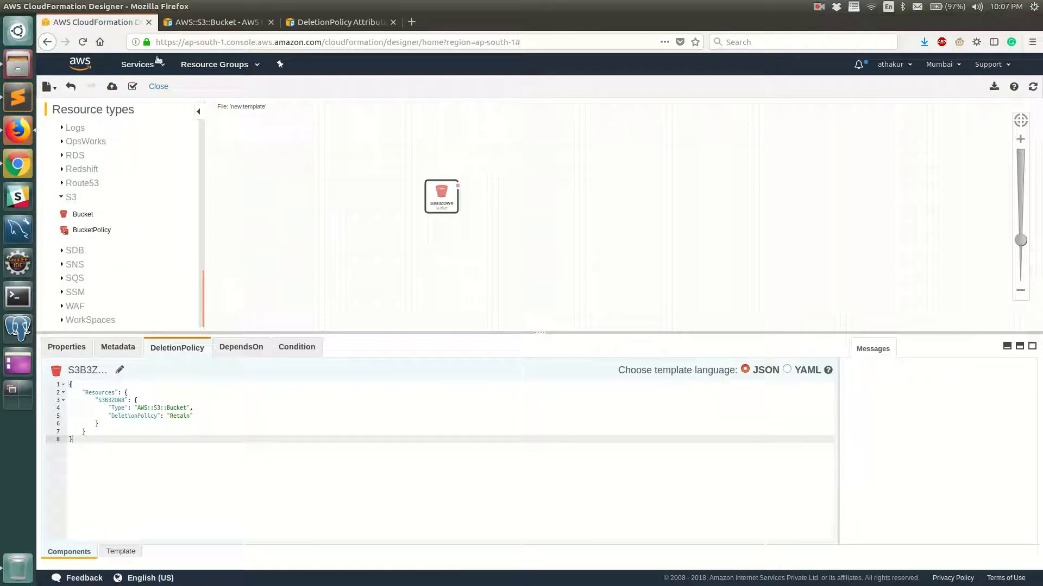
- Leave the Designer for the CloudFormation console and start a new stack, uploading athakur-s3-cf.template as its template
left_click(161, 64)
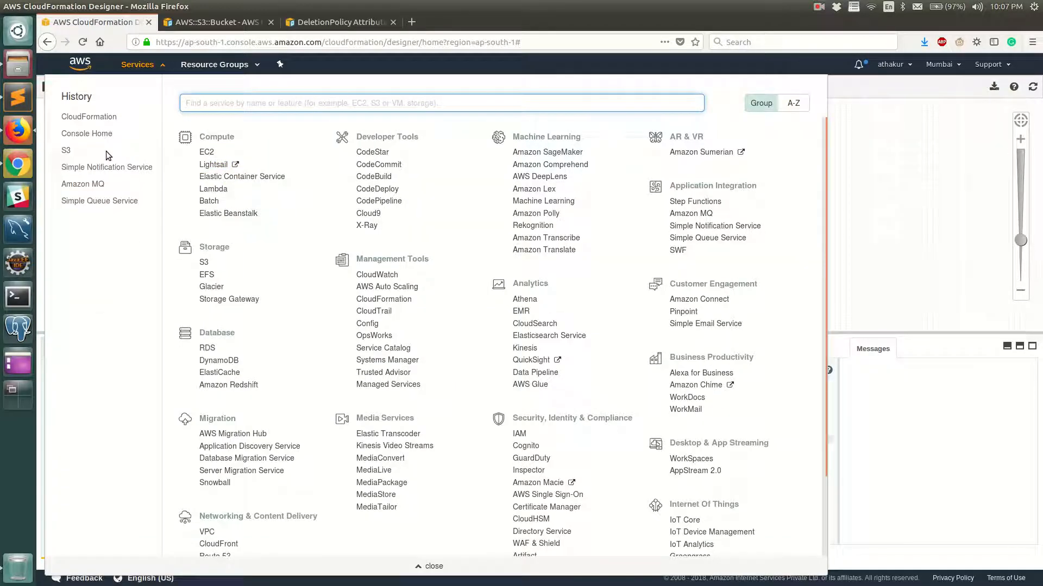
left_click(111, 119)
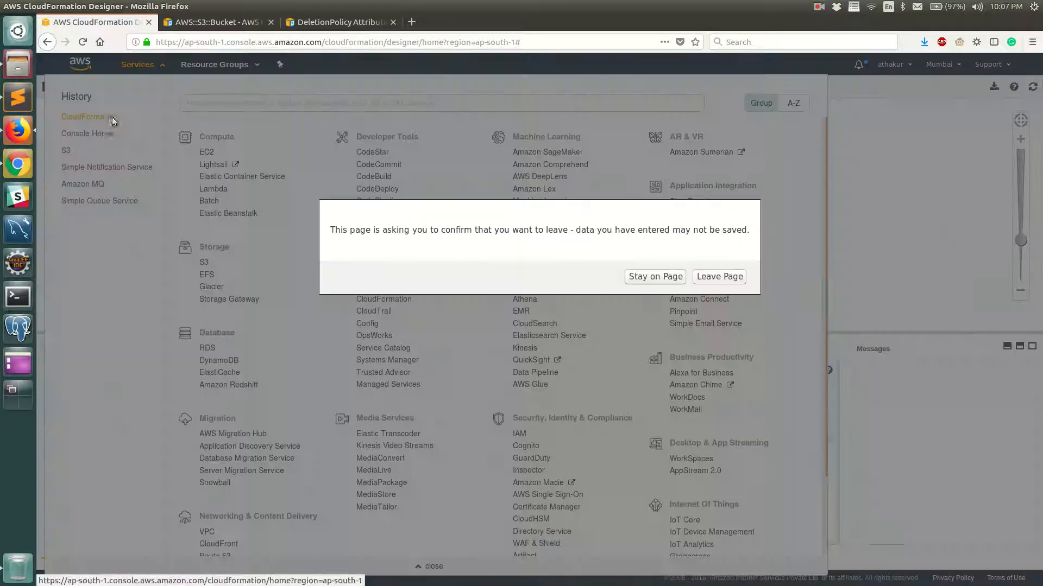
left_click(728, 277)
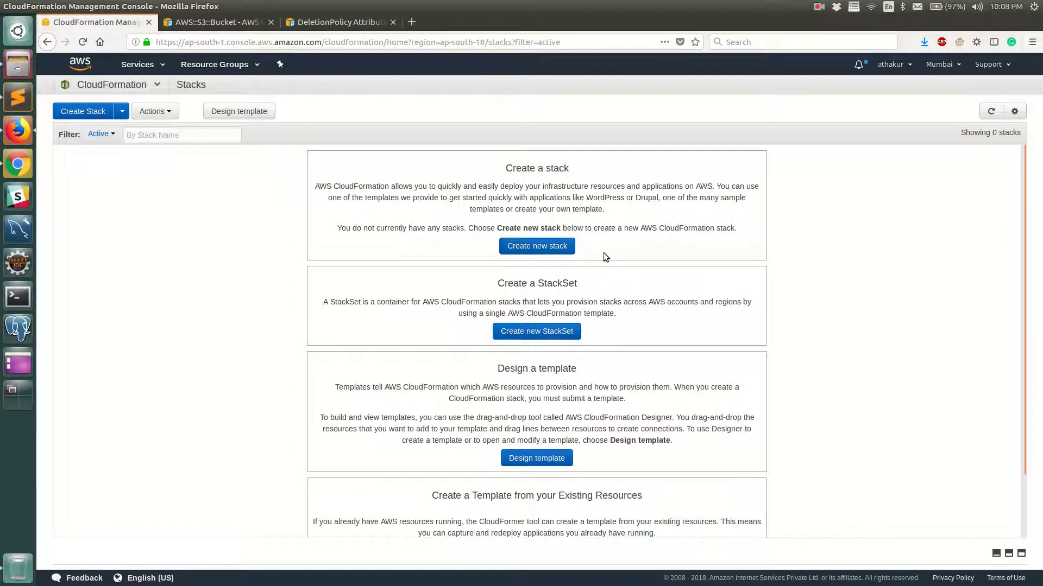
left_click(529, 247)
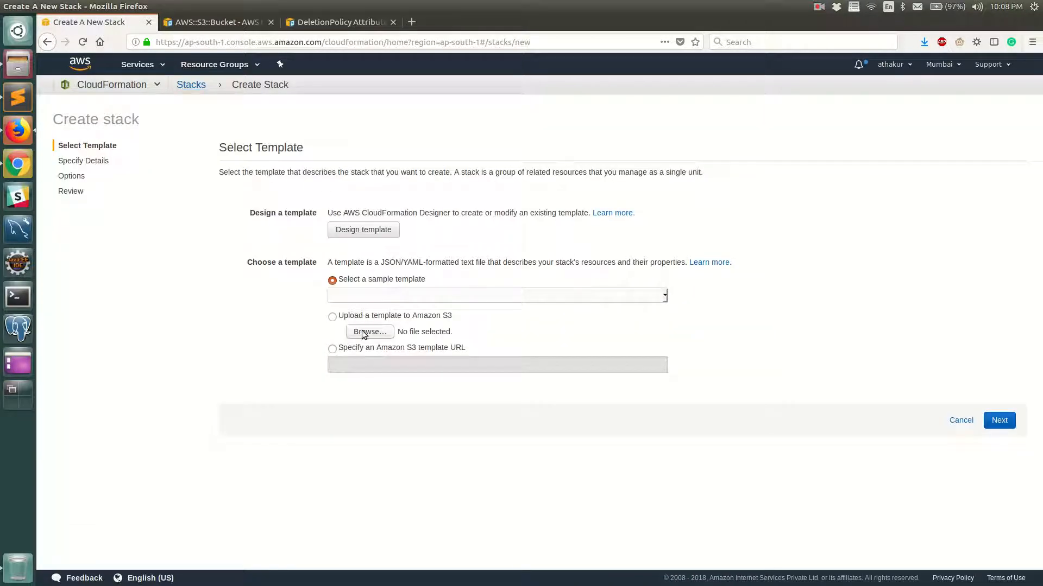
left_click(334, 317)
left_click(363, 332)
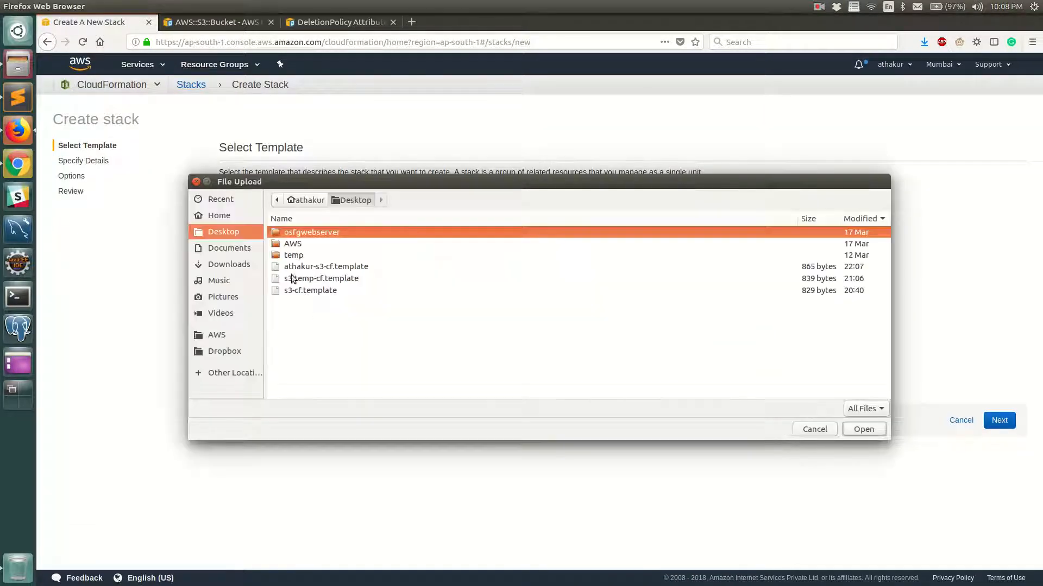
double_click(321, 268)
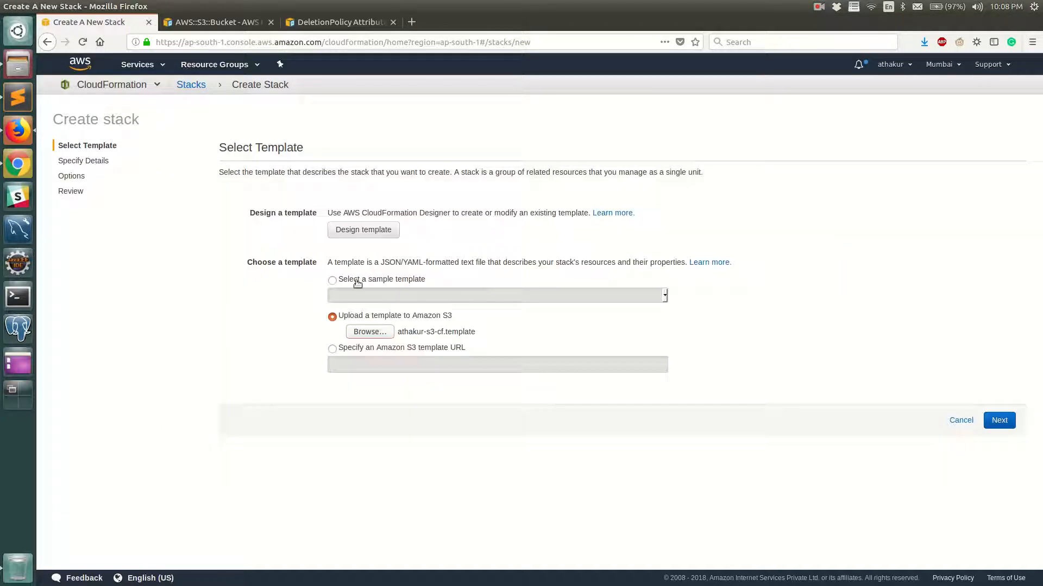
left_click(1005, 421)
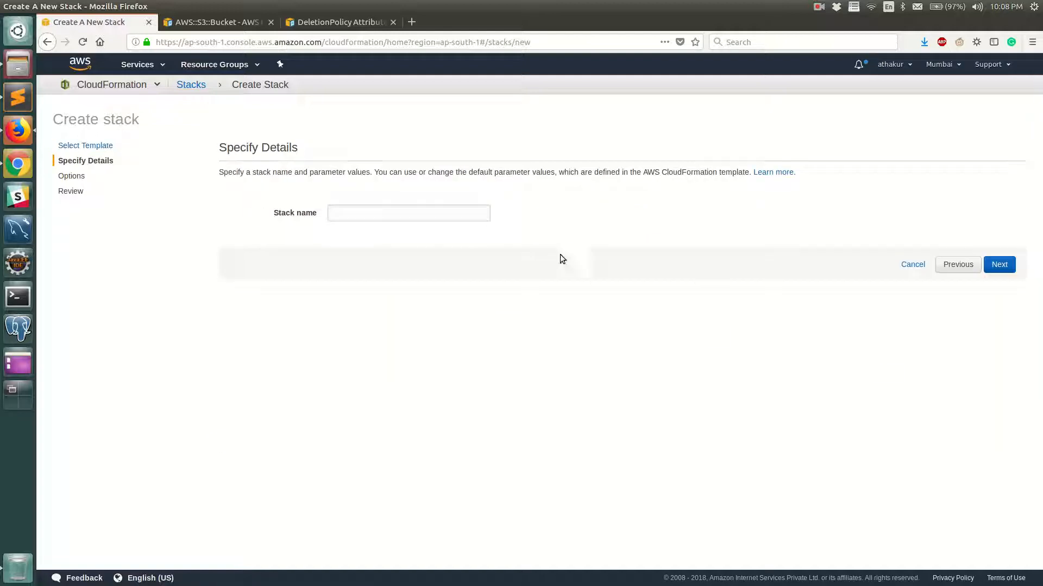
- Name the stack athakur-s3-cf and continue to its options
left_click(377, 212)
type("athakur-s3-cf")
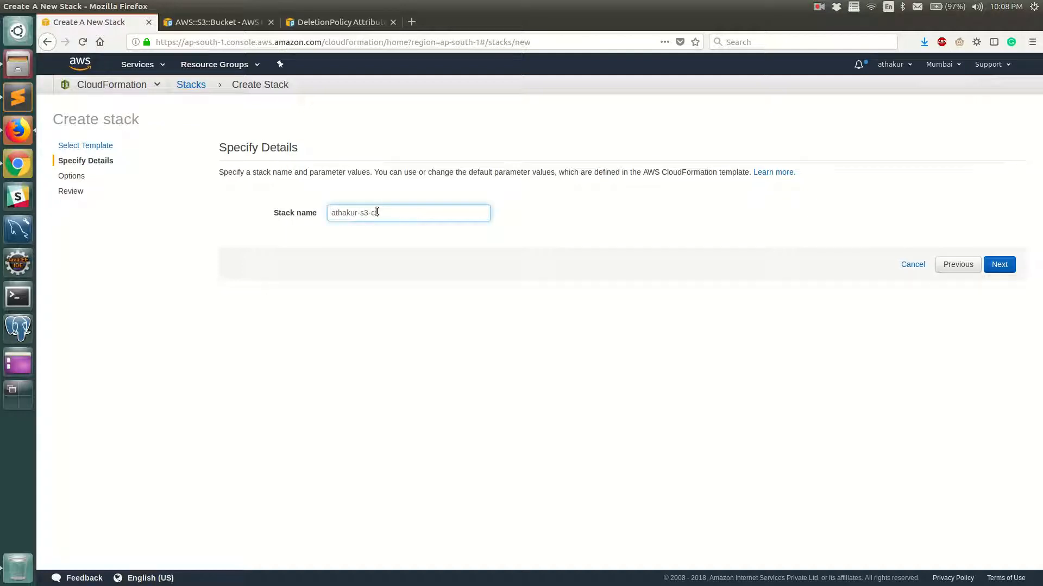
left_click(998, 264)
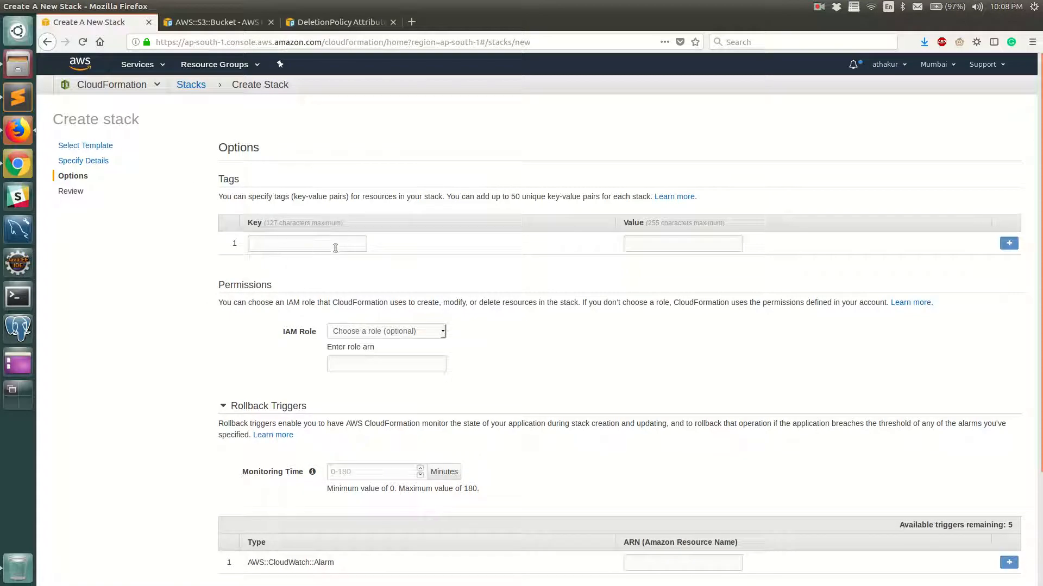
- Add a stack tag with key version and value 1.0, keep the other options at their defaults, and create the stack
left_click(286, 244)
type("versi")
type("1.0")
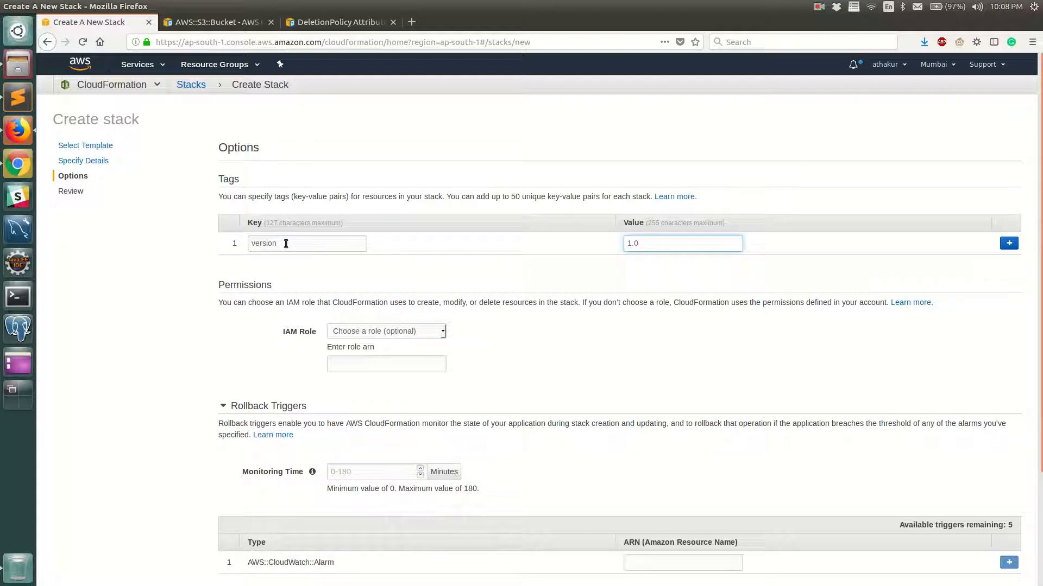
scroll(321, 325, "down", 3)
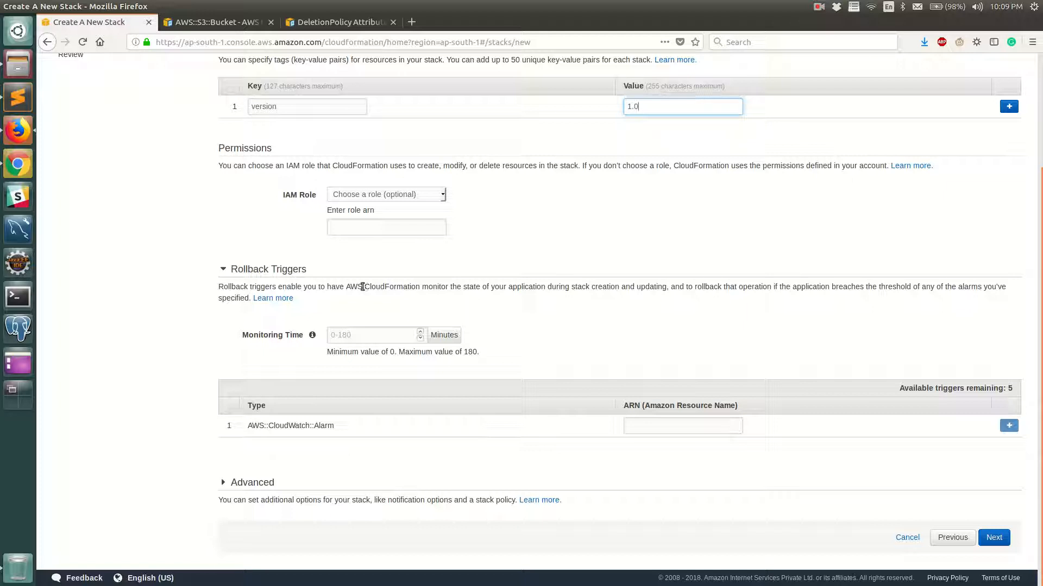
left_click(315, 338)
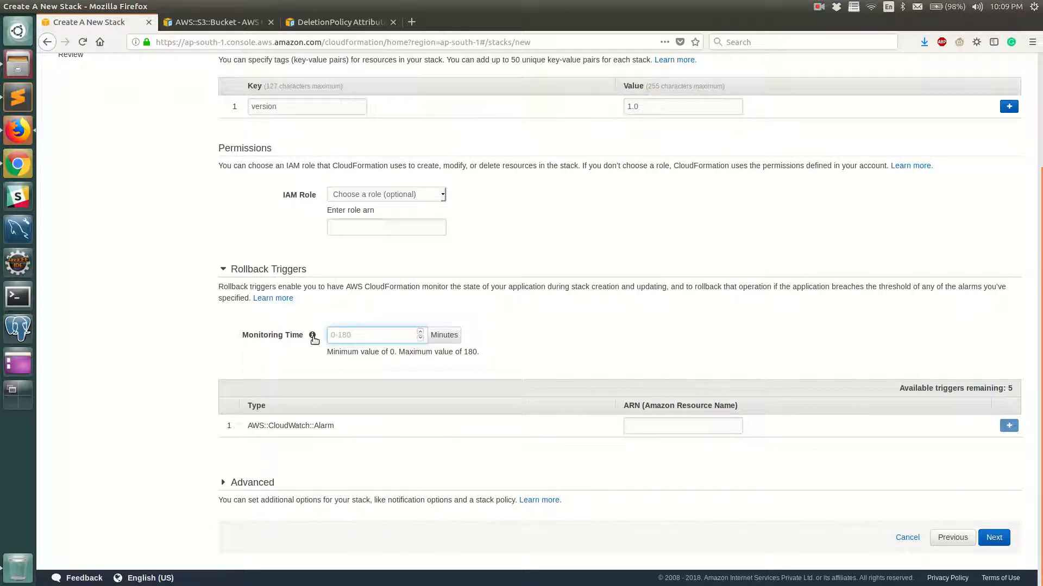
mouse_move(314, 340)
left_click(993, 540)
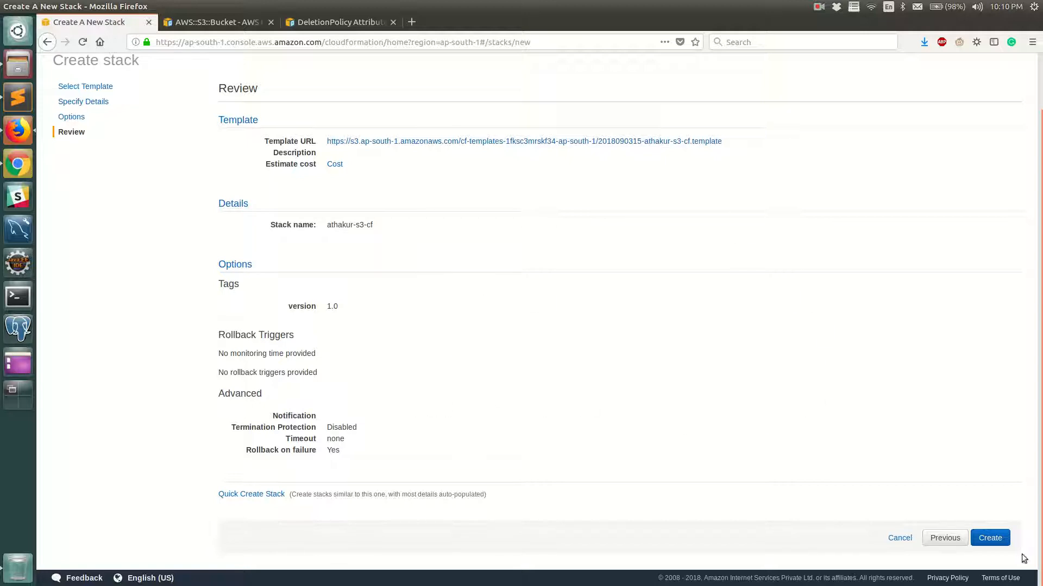
left_click(995, 539)
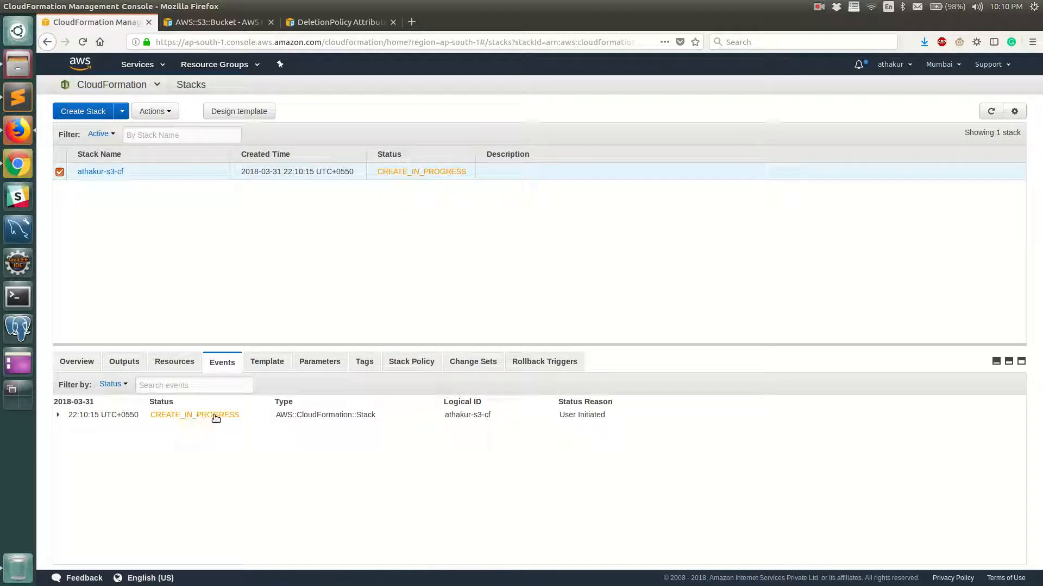
- View the new stack's details and open the S3 console in a separate tab to look for its bucket
left_click(101, 172)
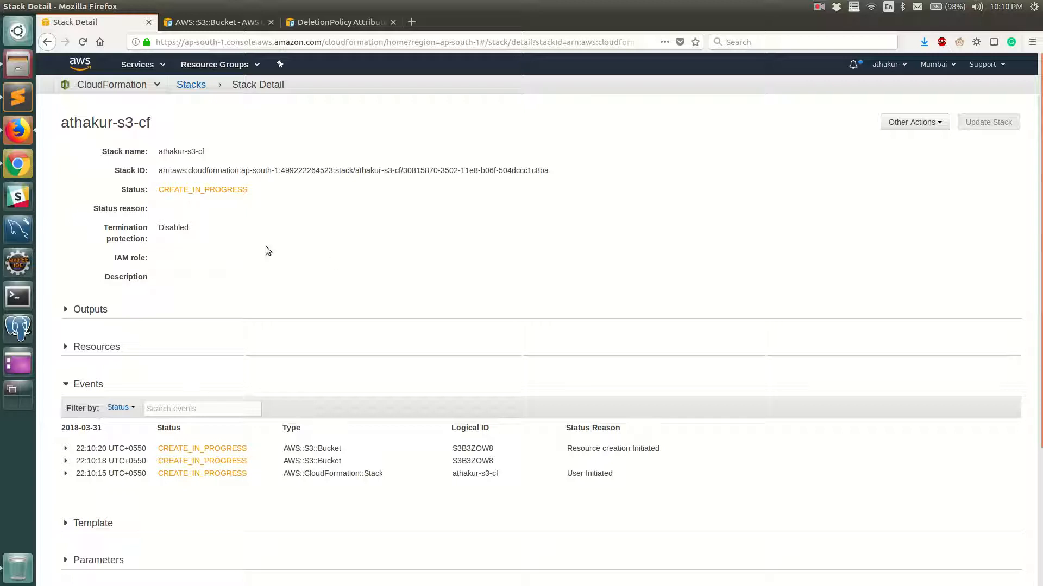
left_click(147, 65)
type("s3")
left_click(262, 133)
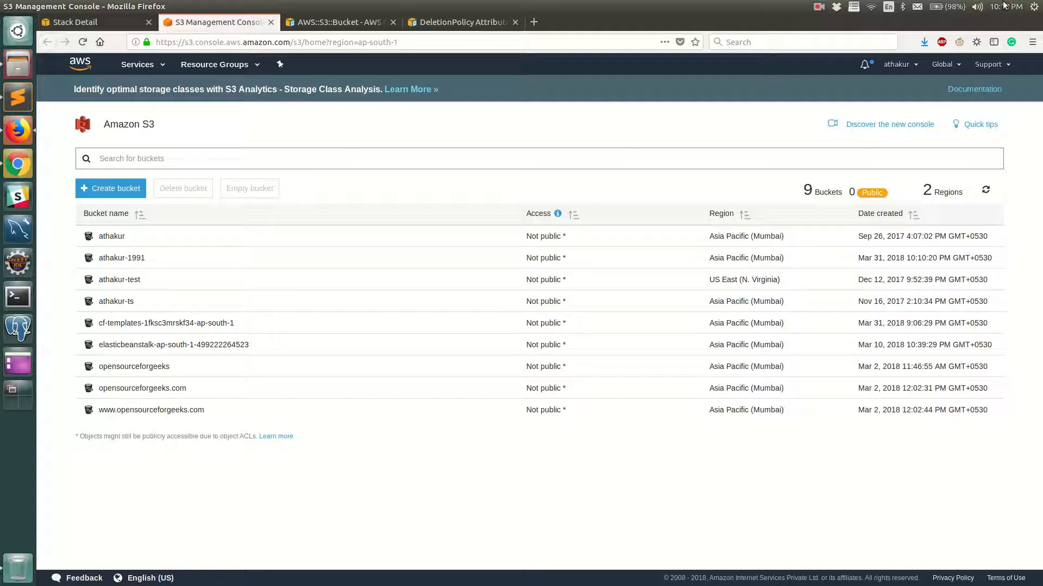
- Return to the stacks list, examine the stack's outputs and overview, and check its bucket in the S3 console
left_click(96, 27)
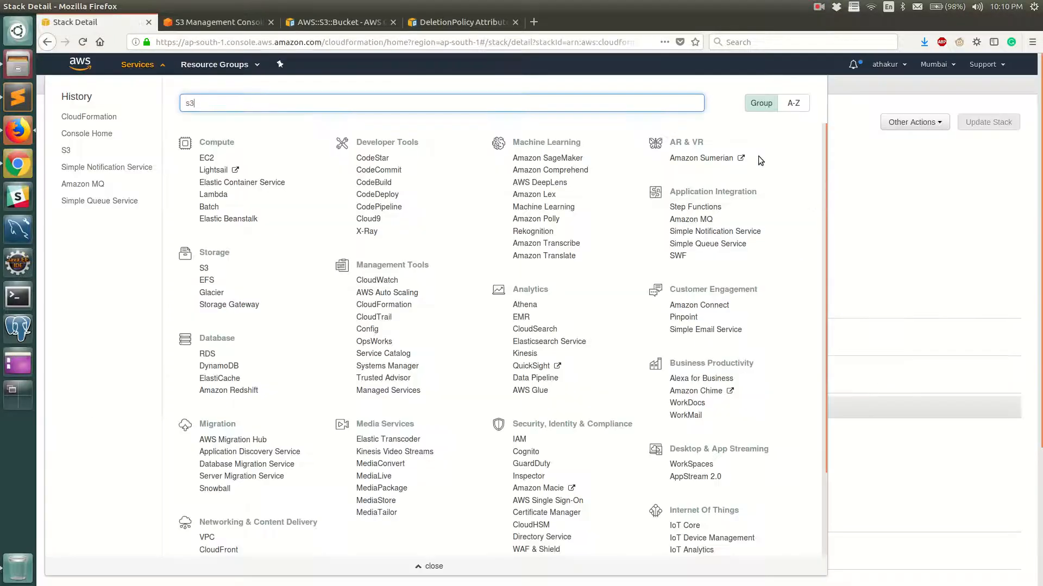
left_click(890, 216)
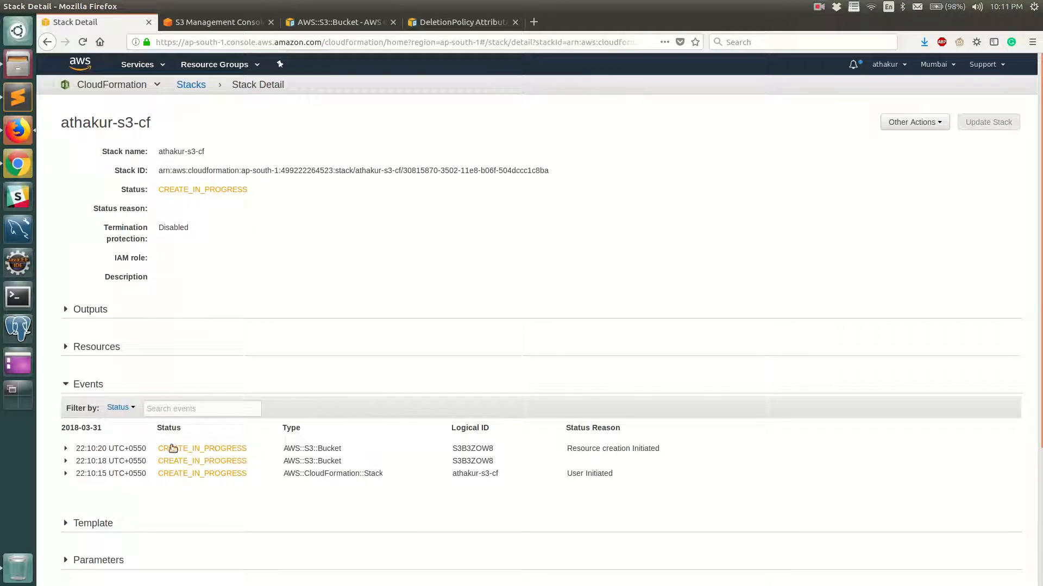
left_click(191, 85)
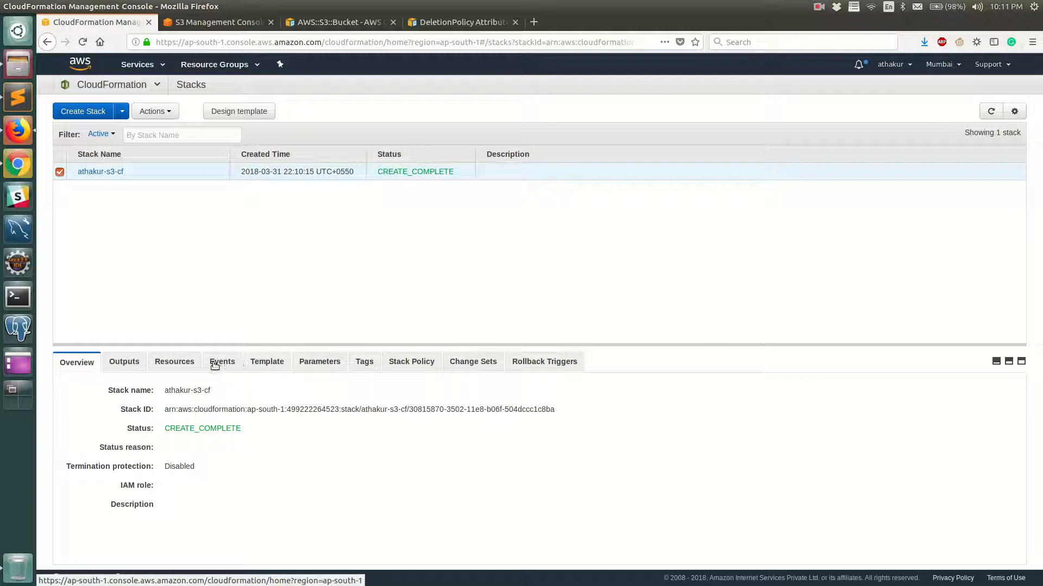
left_click(132, 362)
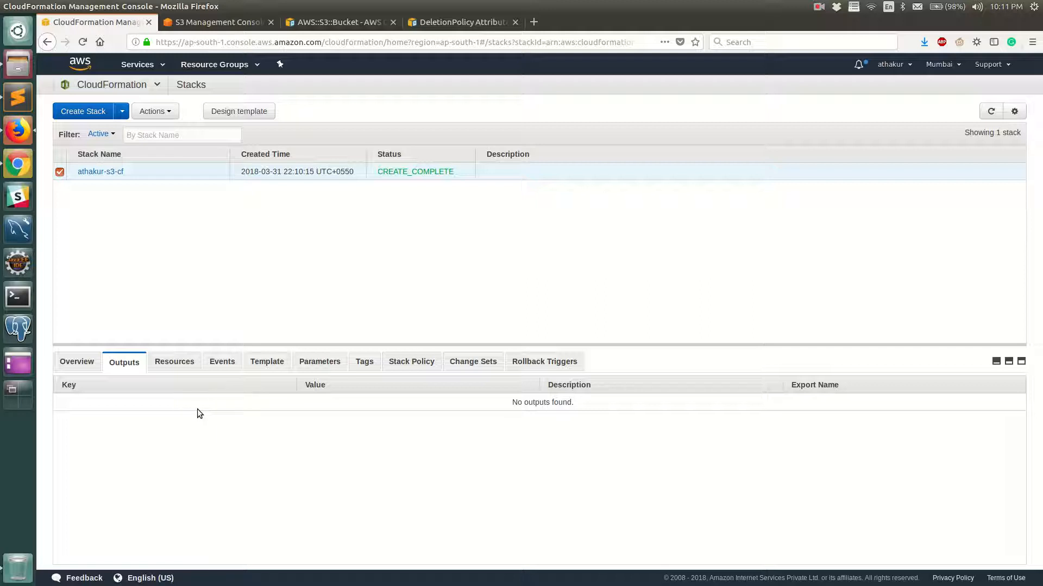
left_click(75, 363)
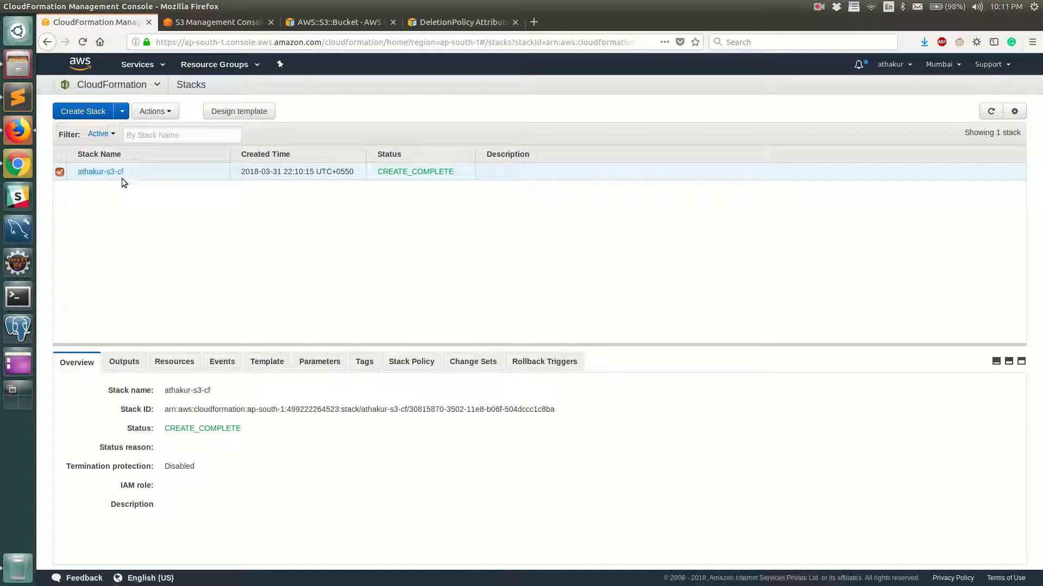
left_click(188, 25)
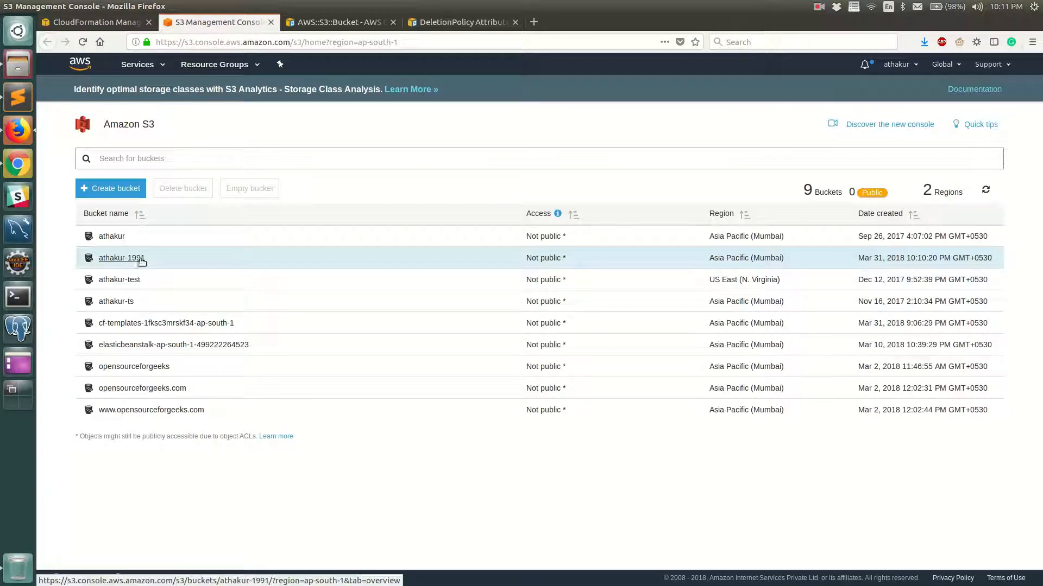
- Delete the athakur-s3-cf stack in CloudFormation
left_click(95, 22)
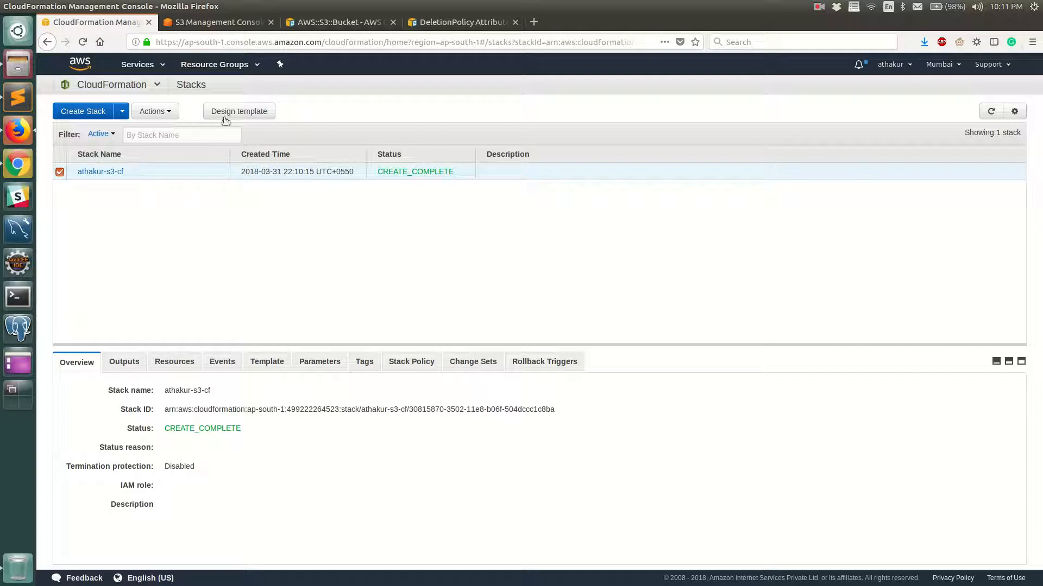
left_click(165, 112)
left_click(184, 176)
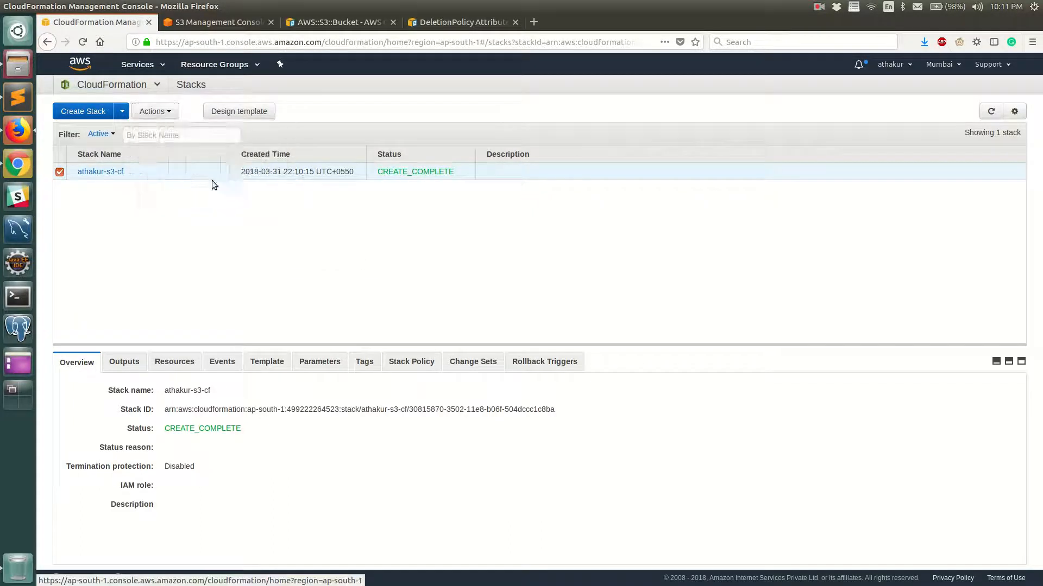
left_click(664, 236)
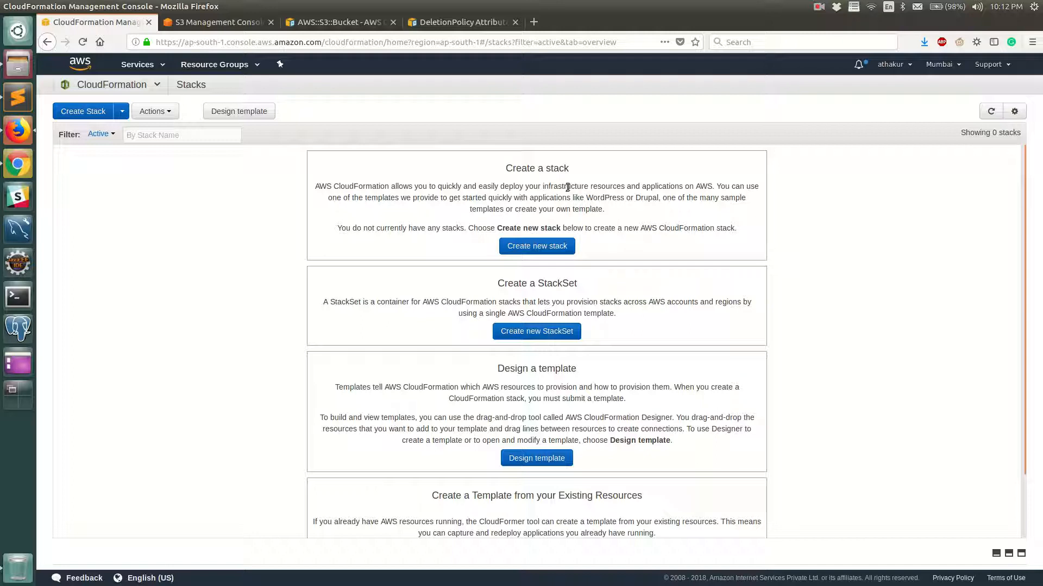
- Refresh the S3 bucket list to check whether the deleted stack's bucket is retained, and return to the CloudFormation stacks page
left_click(214, 22)
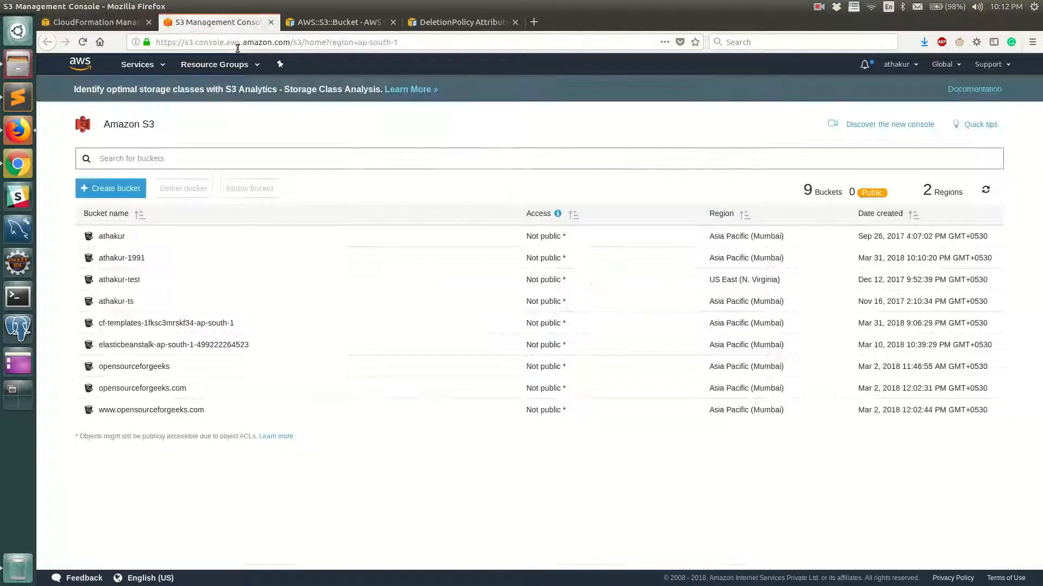
left_click(987, 191)
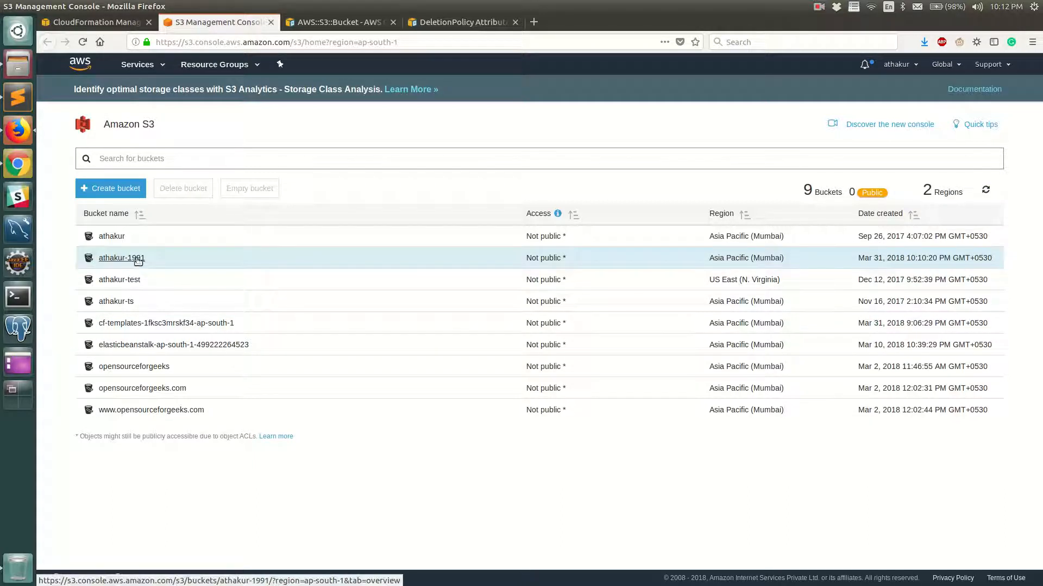
left_click(84, 24)
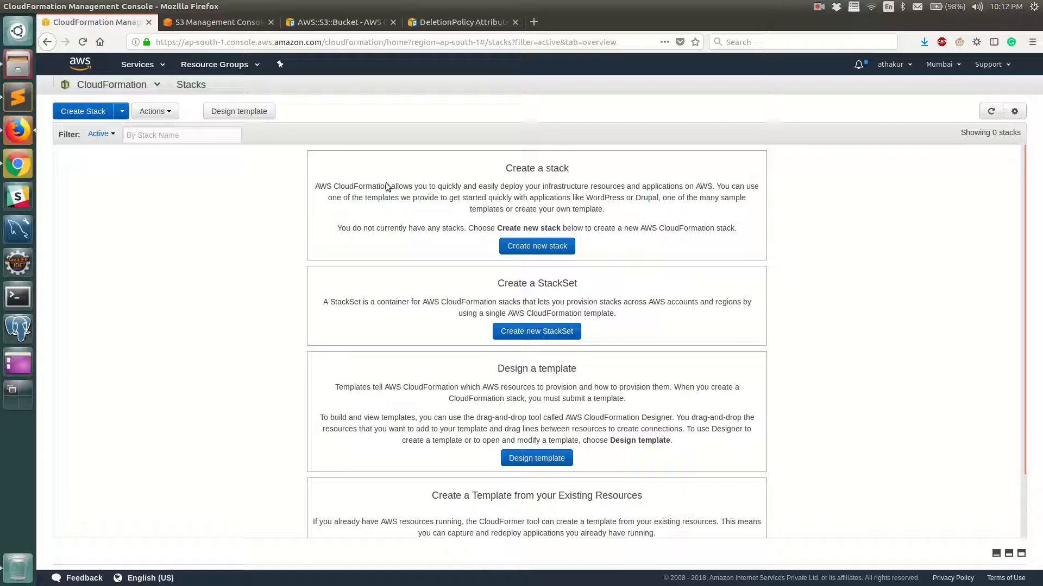